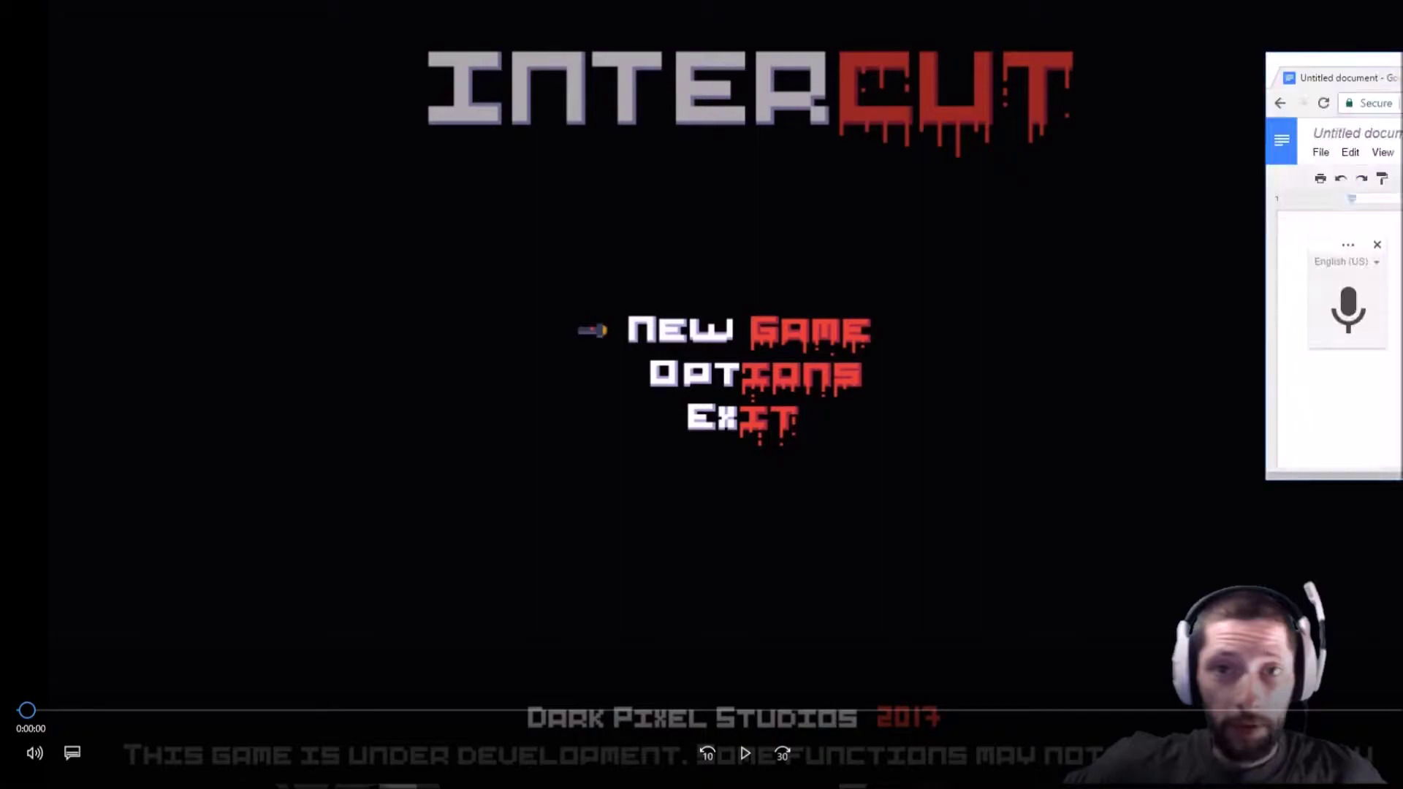
# Step: Bring the blank Google Docs document to the full screen and look through its tools for voice typing
pyautogui.moveTo(699, 145); pyautogui.dragTo(639, 168)
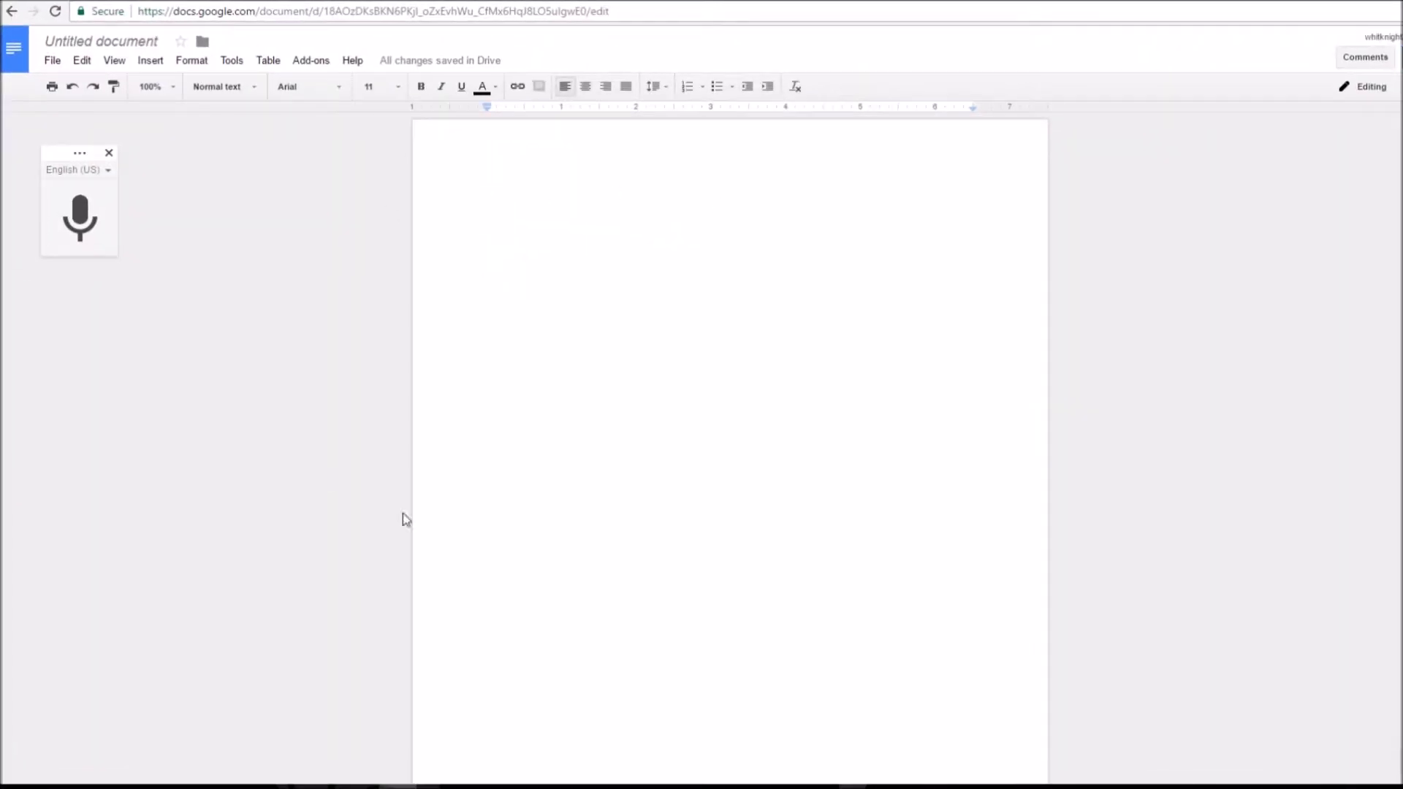
pyautogui.click(232, 60)
pyautogui.click(244, 546)
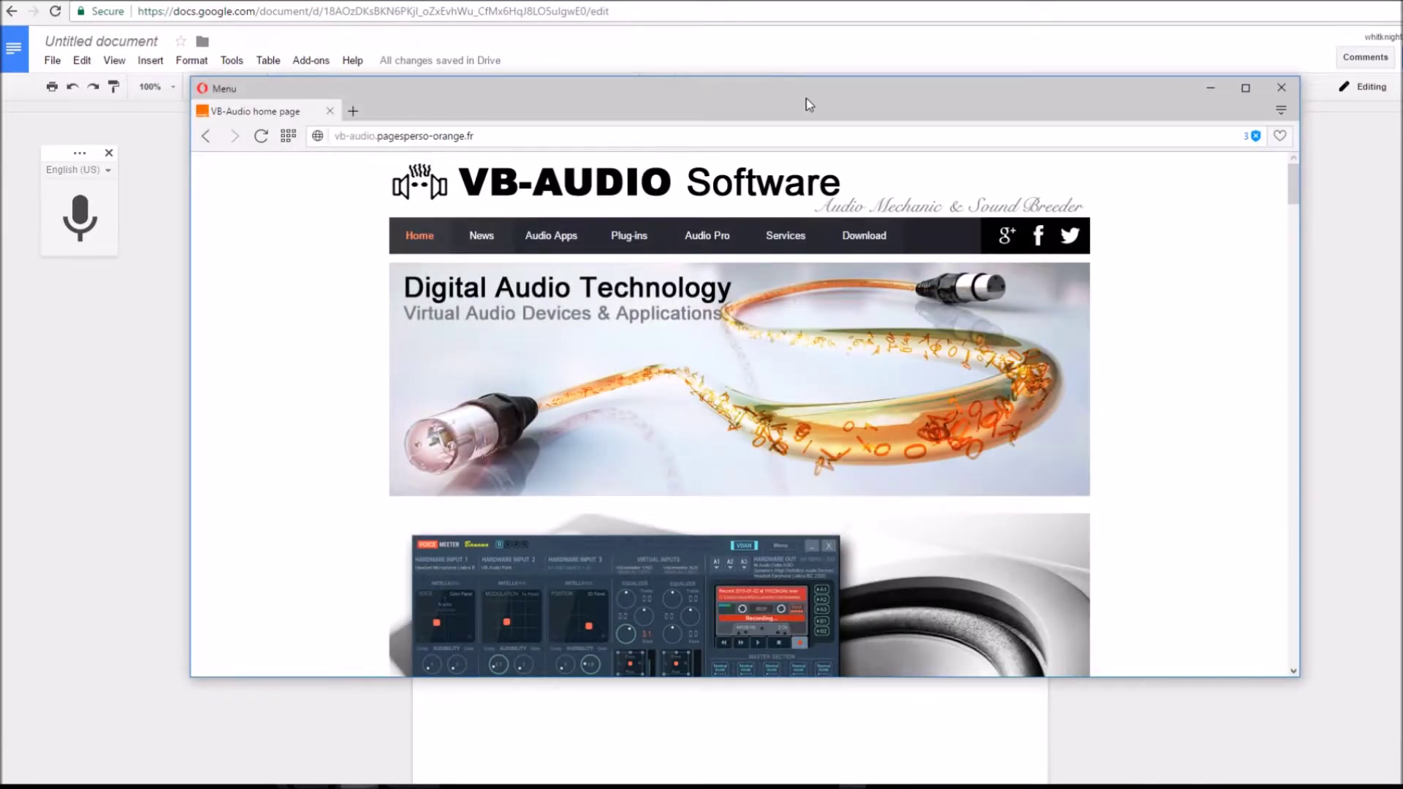
# Step: Maximize the browser window with the VB-Audio Software site and look over its home page
pyautogui.doubleClick(805, 98)
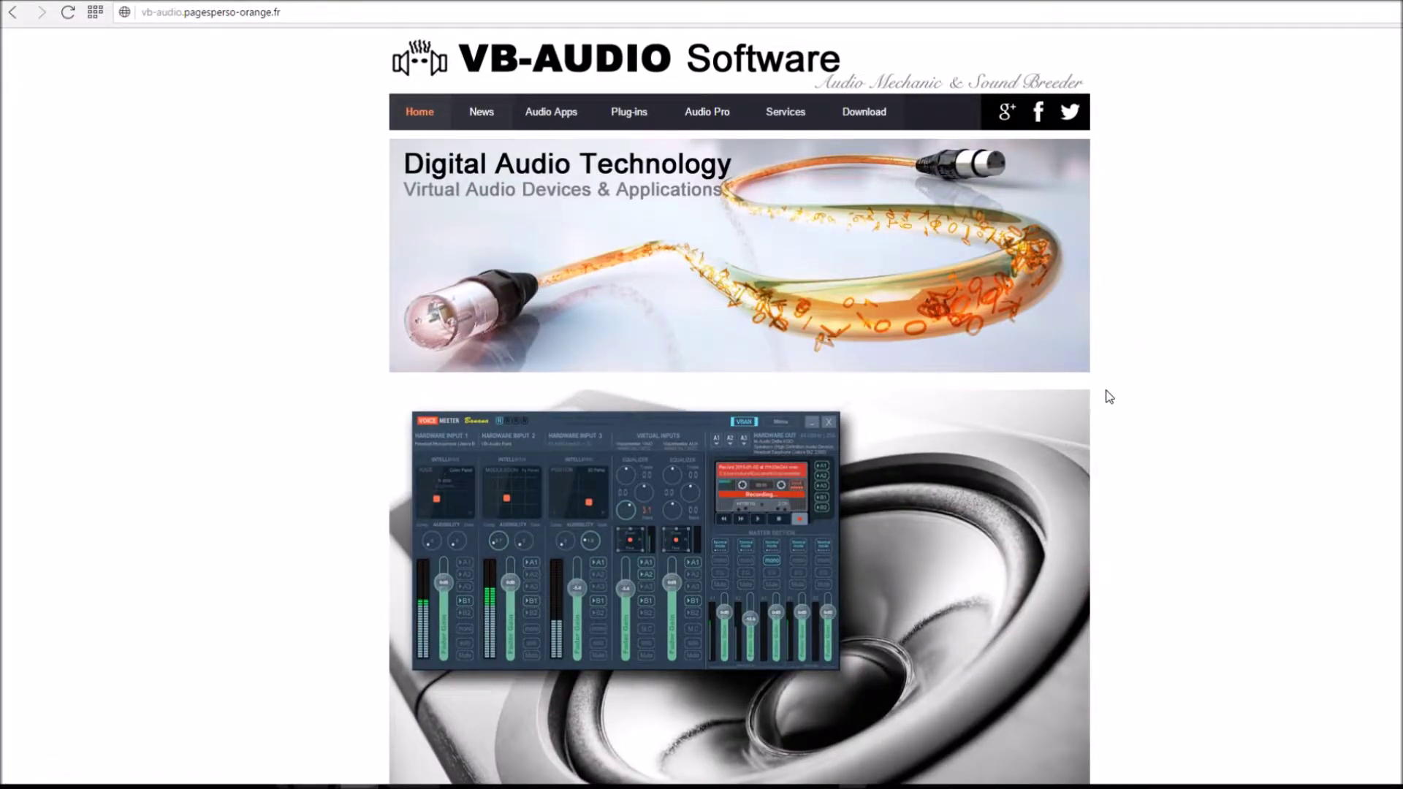
pyautogui.scroll(-20, 1110, 397)
pyautogui.scroll(-5, 1157, 360)
pyautogui.scroll(15, 1159, 360)
pyautogui.scroll(3, 1162, 360)
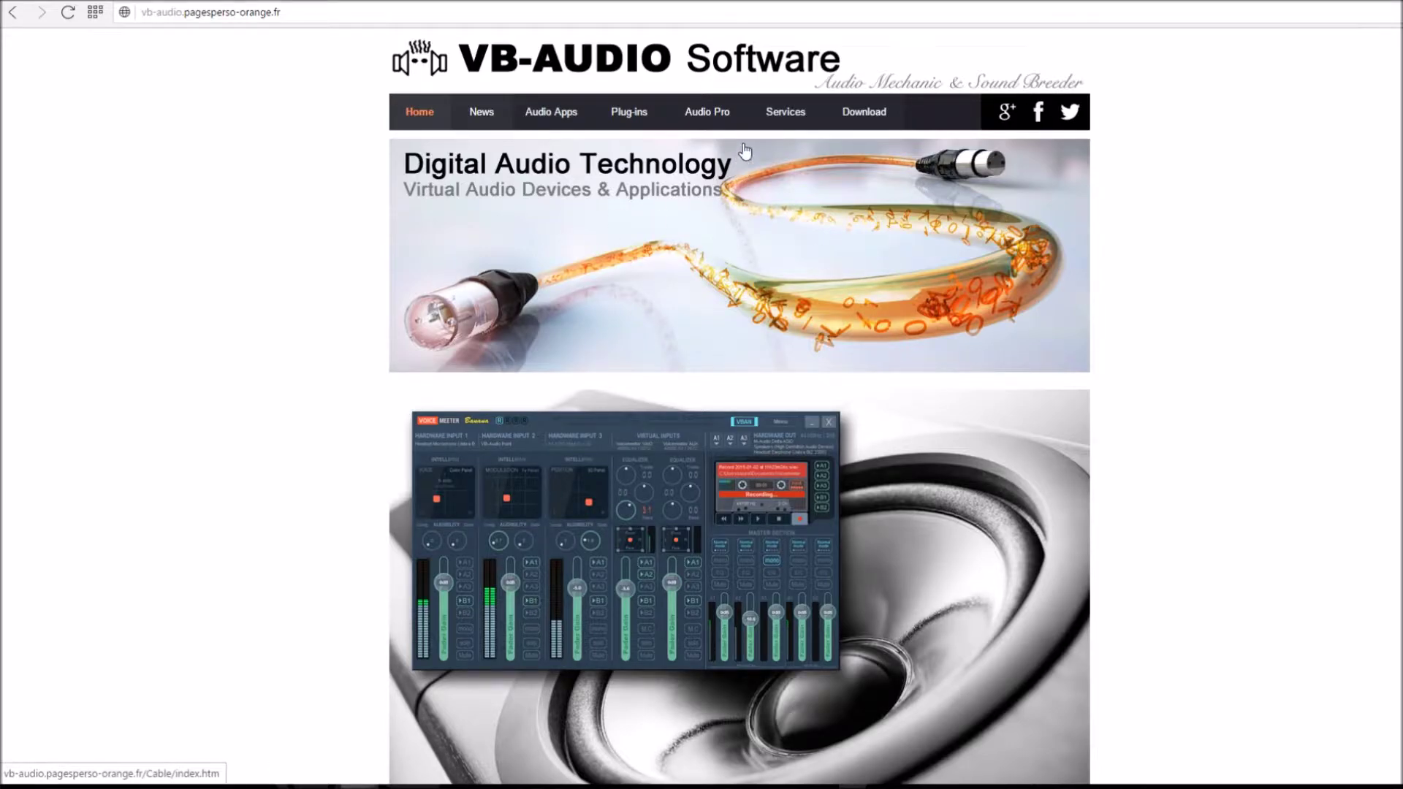
# Step: Go through the VB-Audio download page to the VB-Audio Virtual Cable page
pyautogui.click(864, 117)
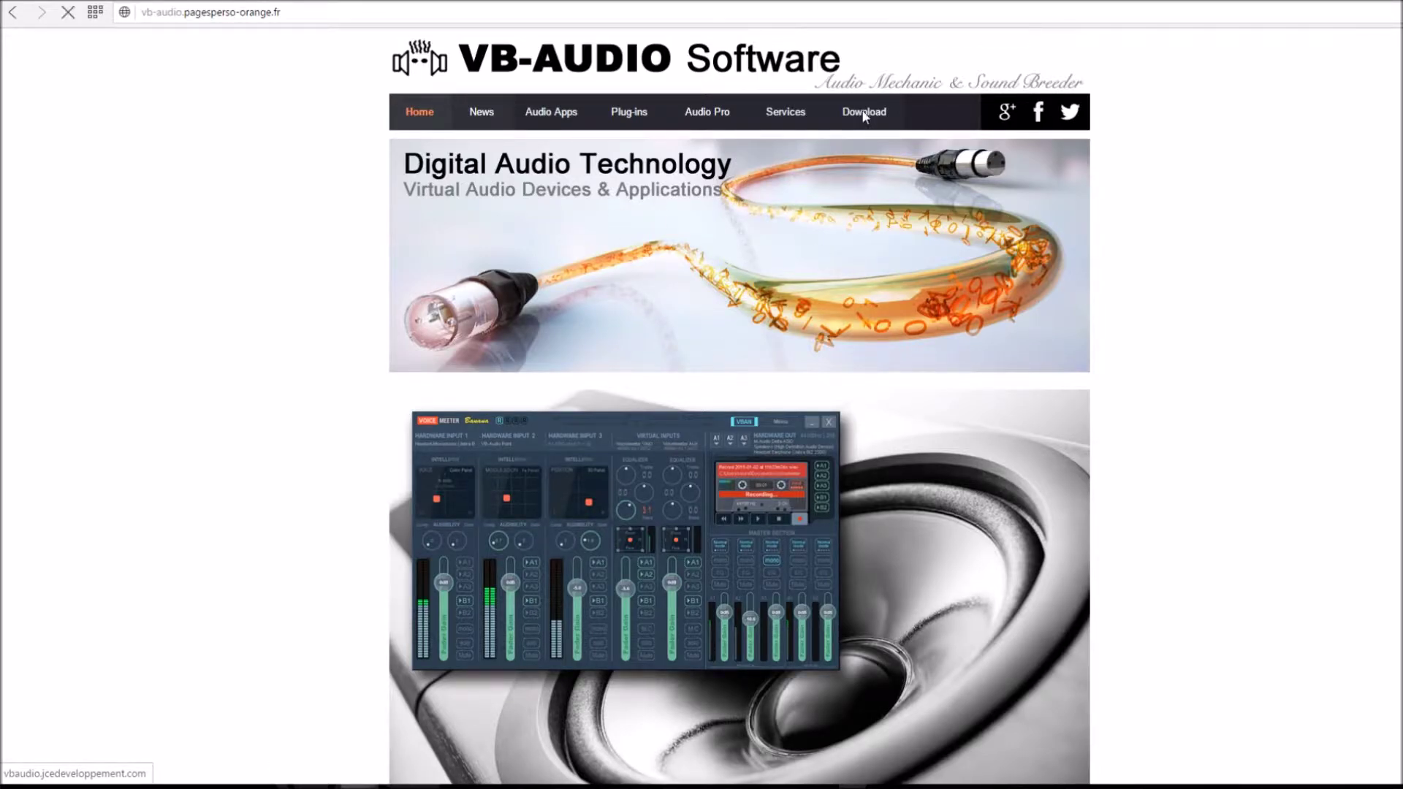
pyautogui.scroll(-3, 1204, 375)
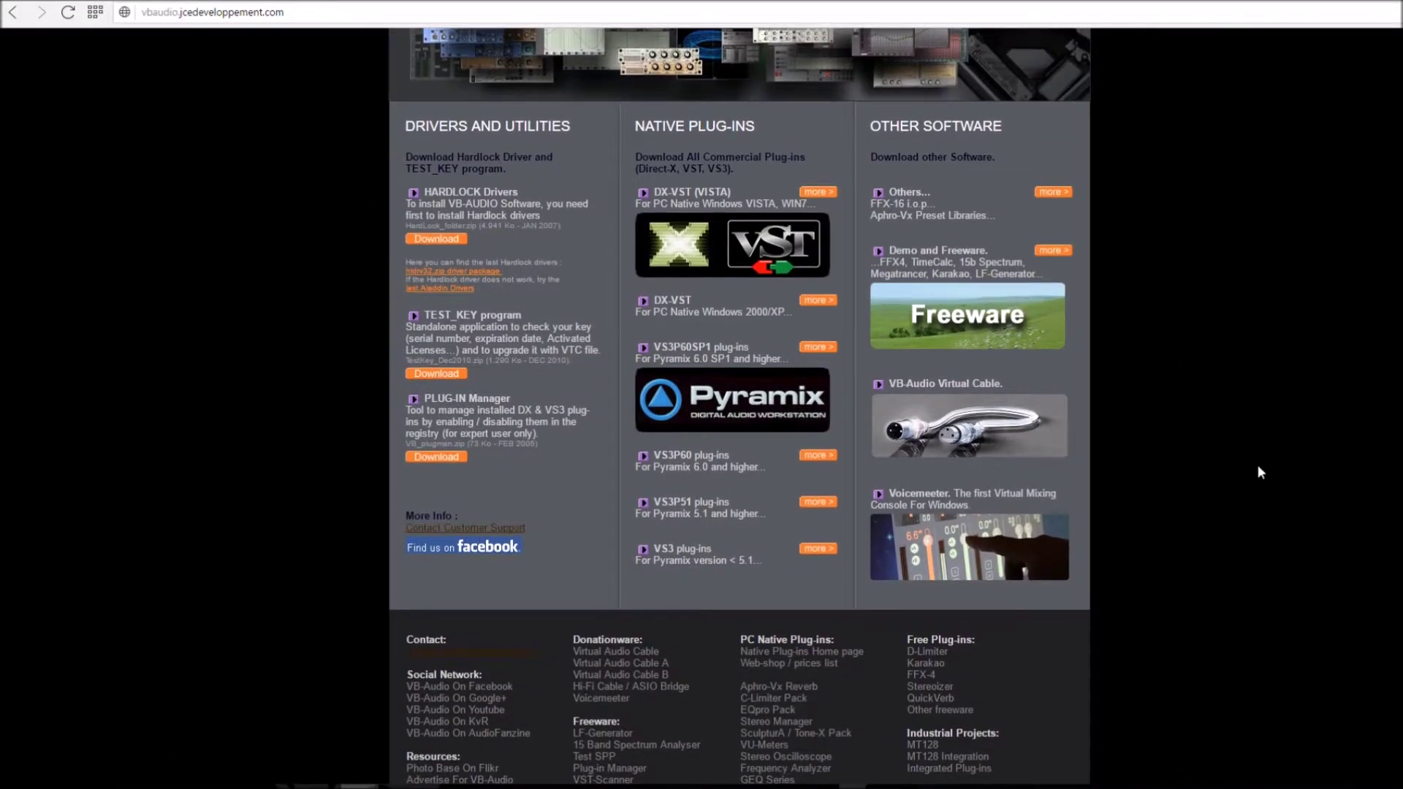
pyautogui.scroll(2, 1257, 474)
pyautogui.click(959, 587)
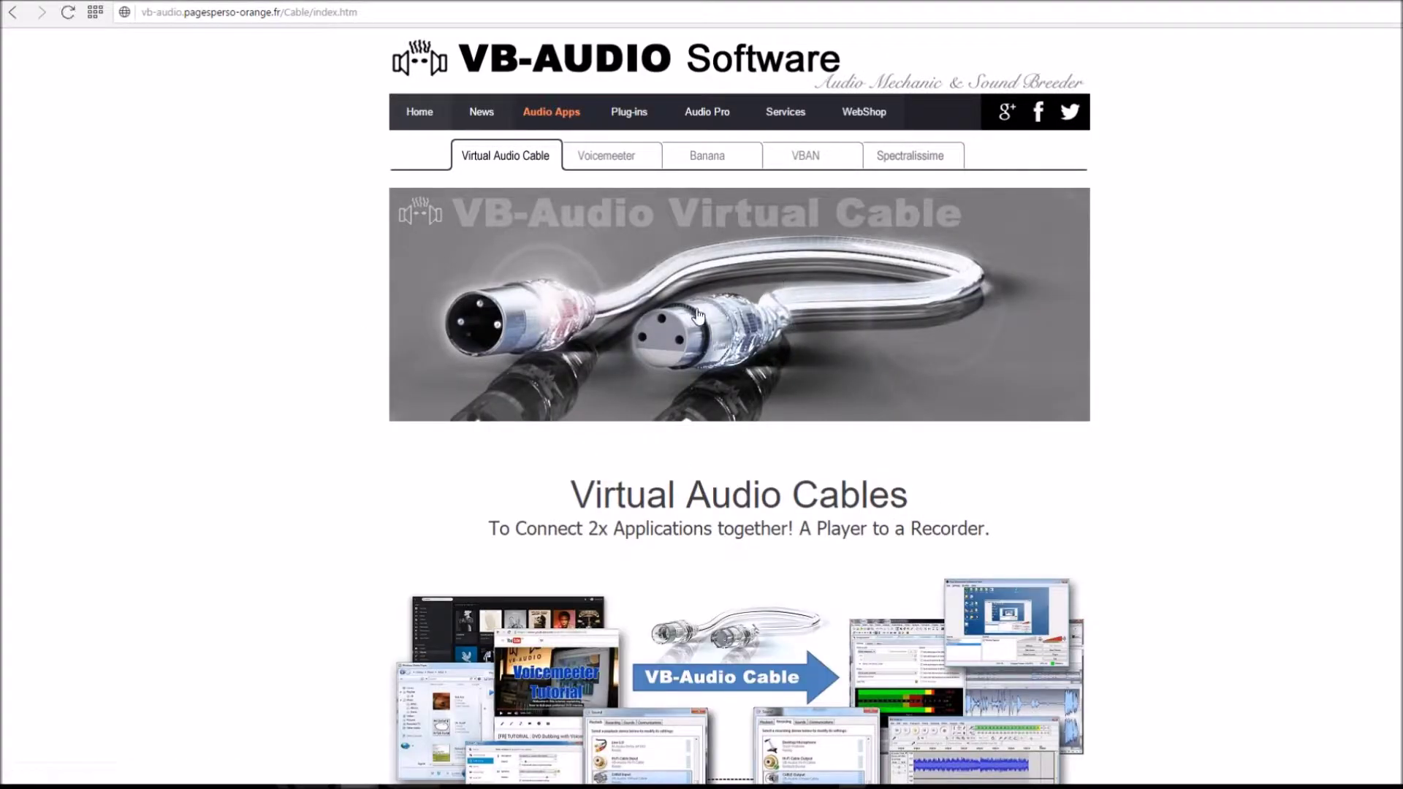
# Step: Find the VB-CABLE driver download and its installation instructions on the Virtual Audio Cable page
pyautogui.scroll(-10, 698, 315)
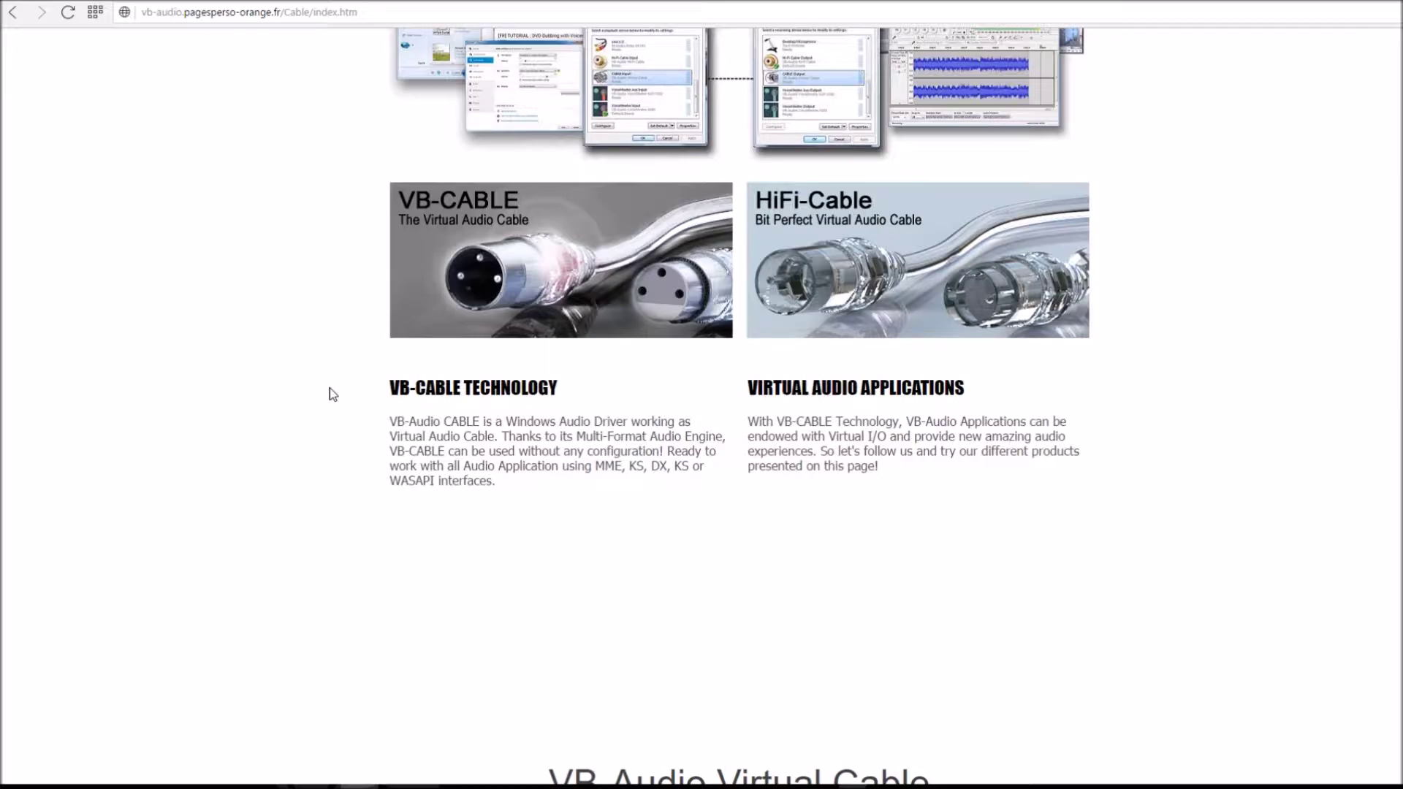
pyautogui.scroll(-15, 326, 345)
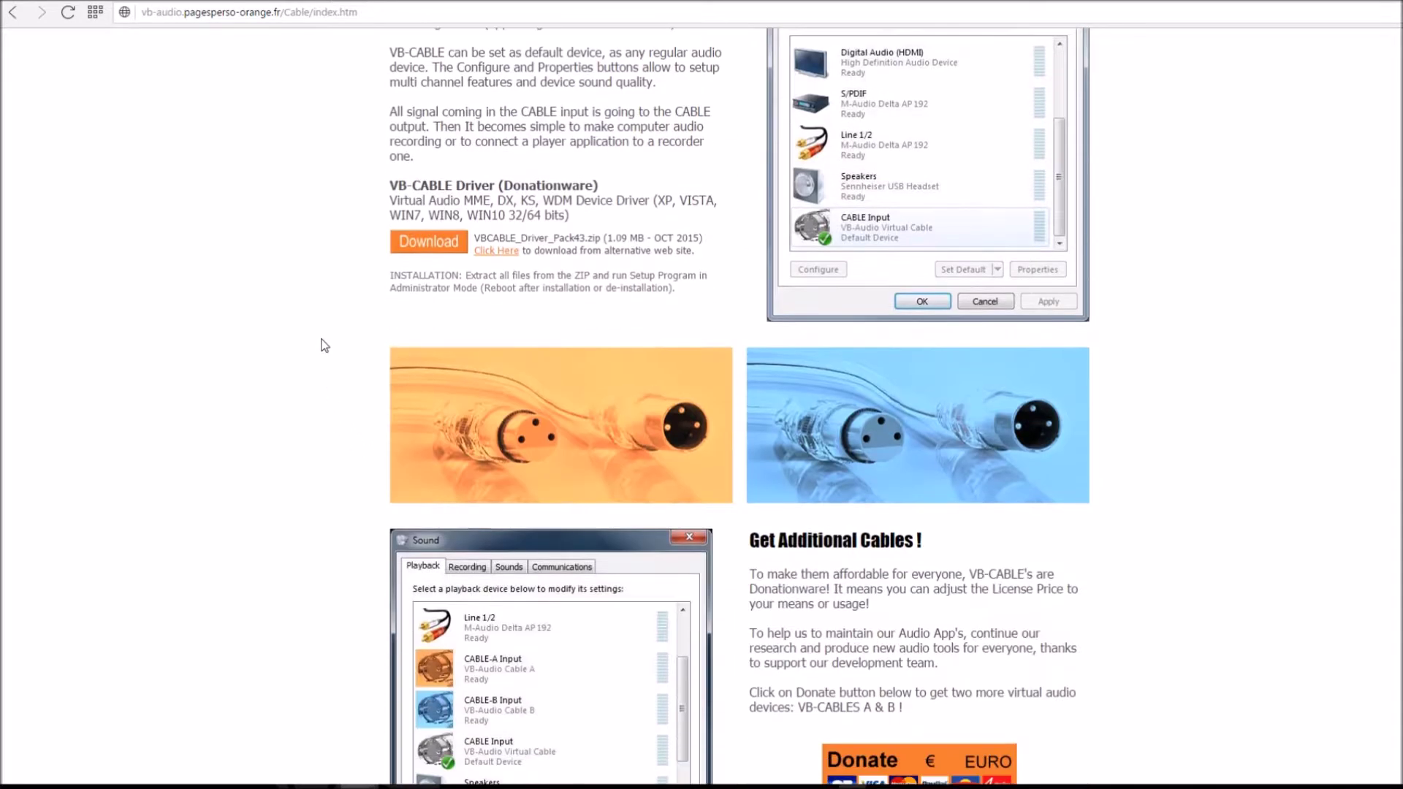
pyautogui.scroll(2, 323, 344)
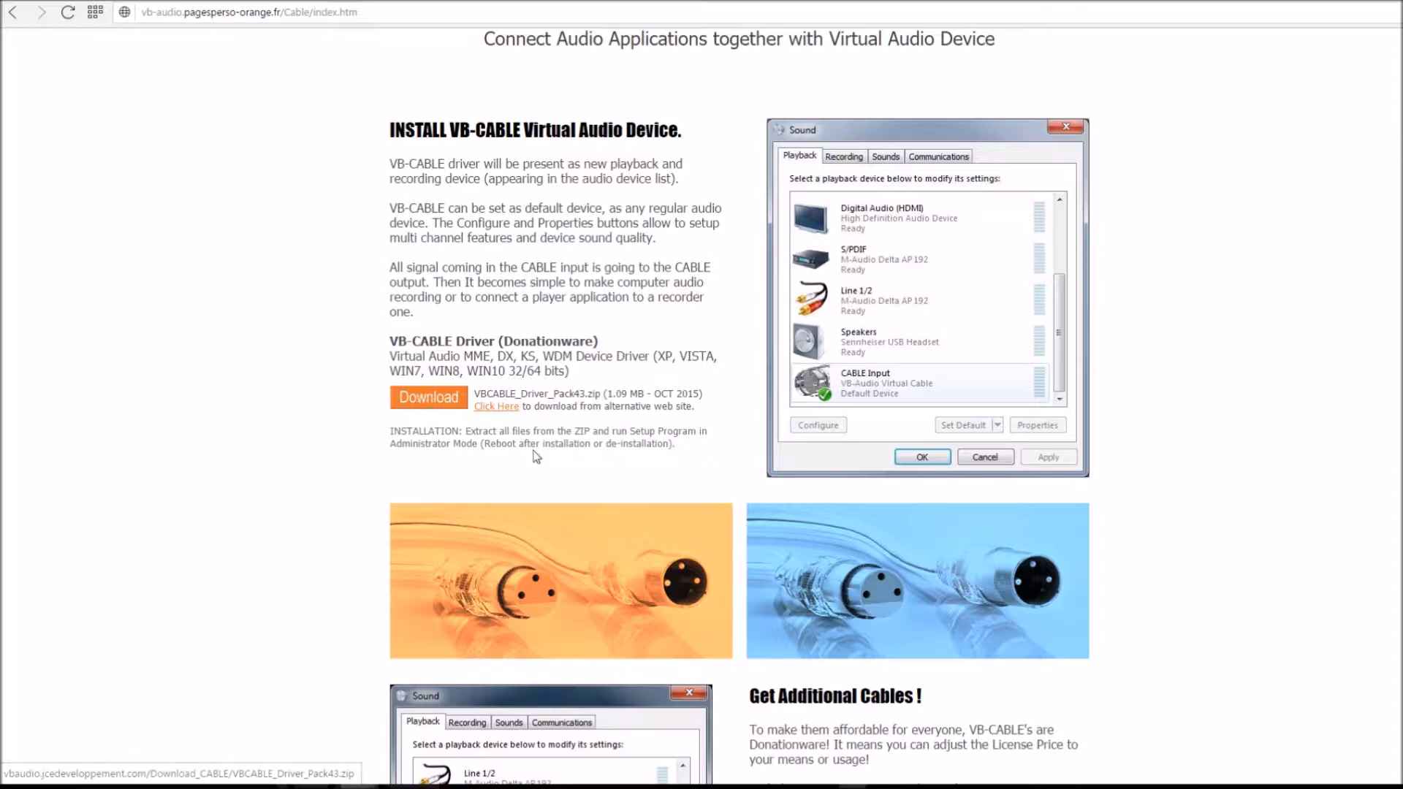
pyautogui.scroll(15, 573, 460)
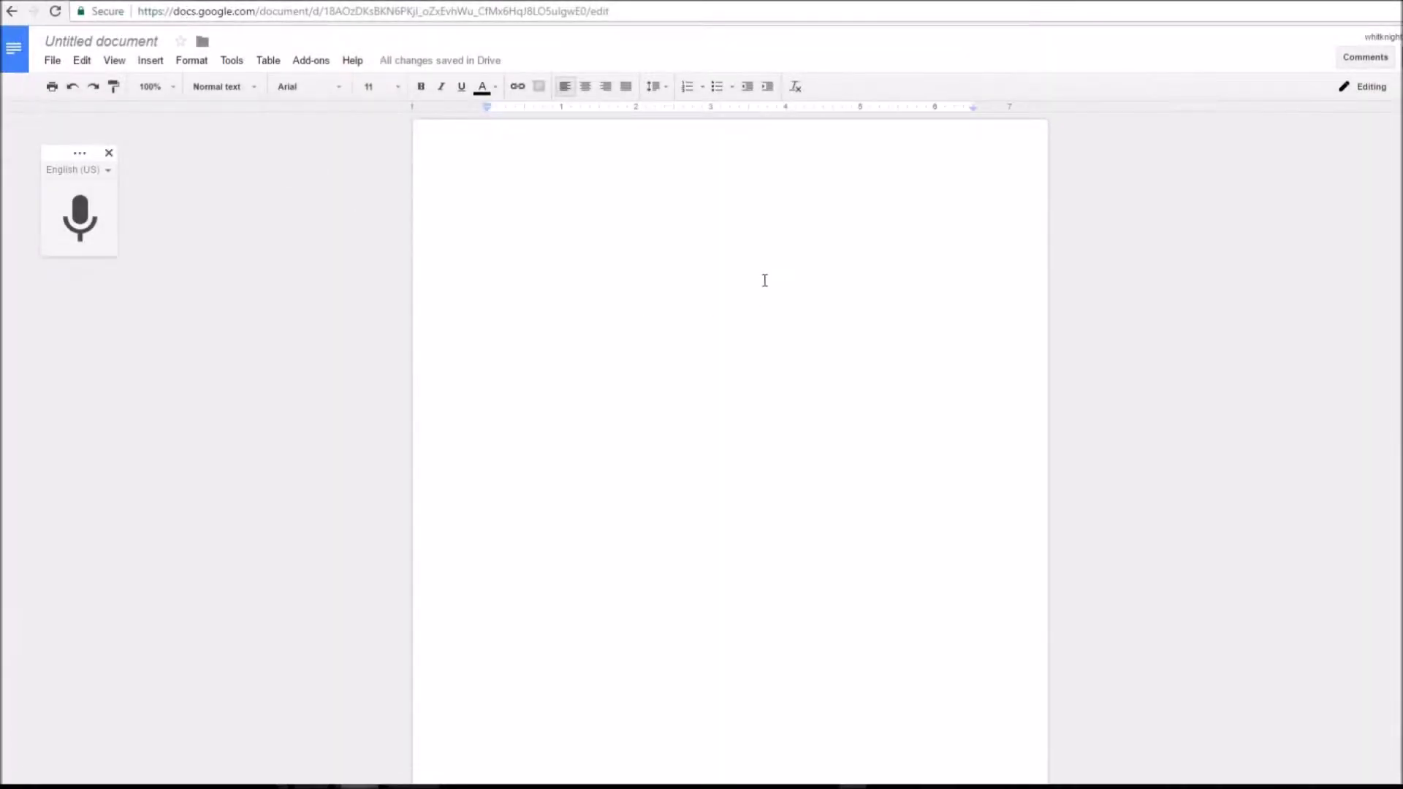
# Step: Play the Intercut video briefly as a sound check and make CABLE Input the default Windows playback device
pyautogui.rightClick(1304, 787)
pyautogui.click(1359, 734)
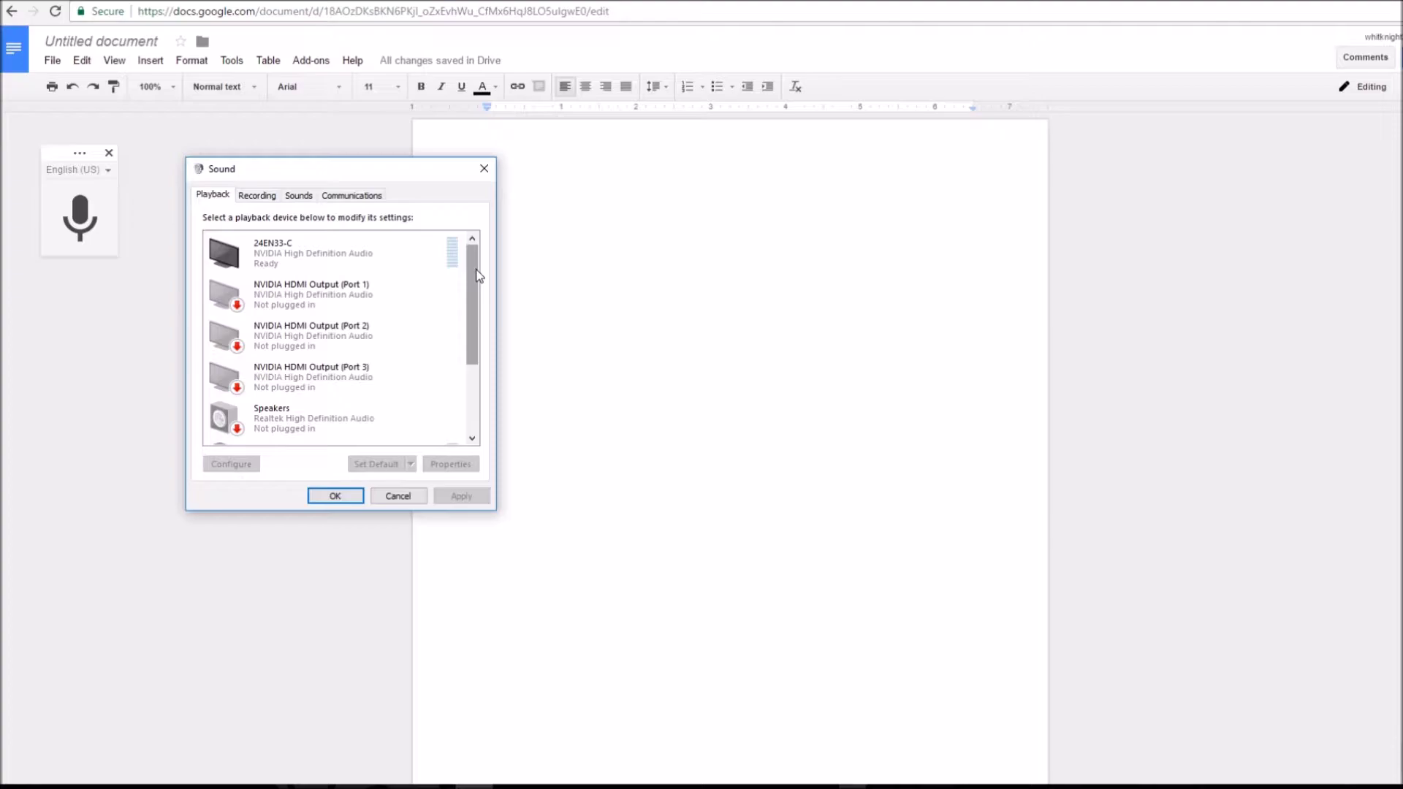
pyautogui.moveTo(477, 275); pyautogui.dragTo(471, 388)
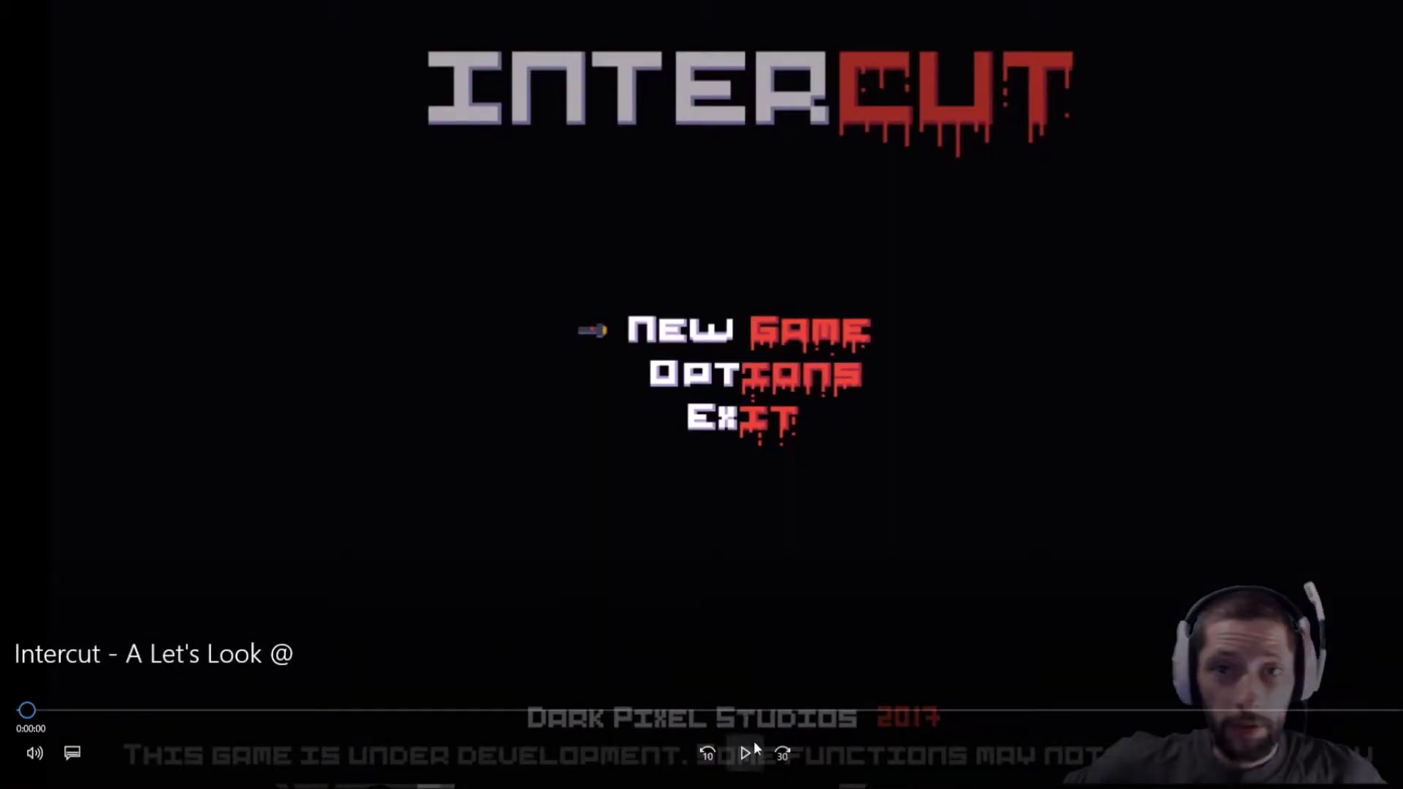
pyautogui.click(751, 748)
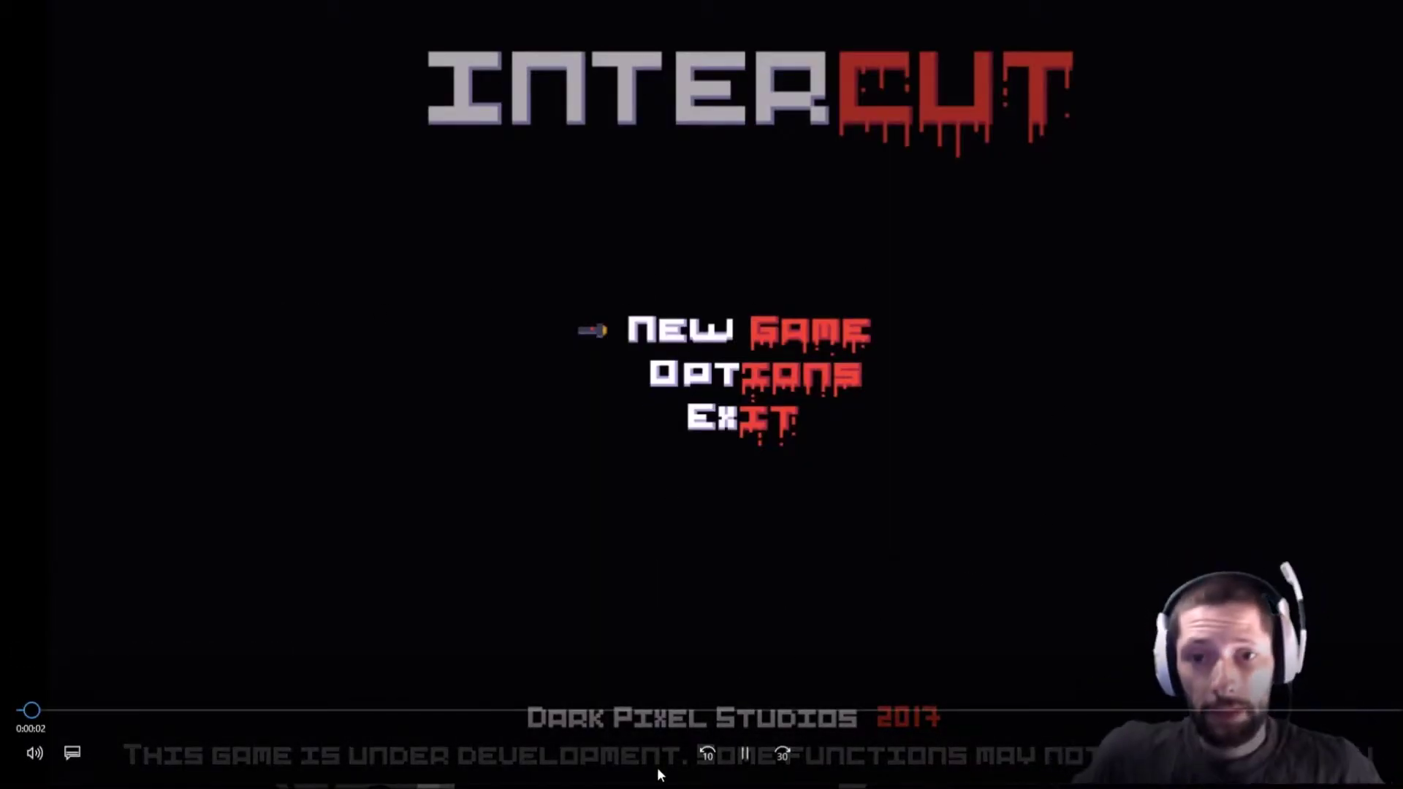
pyautogui.click(745, 752)
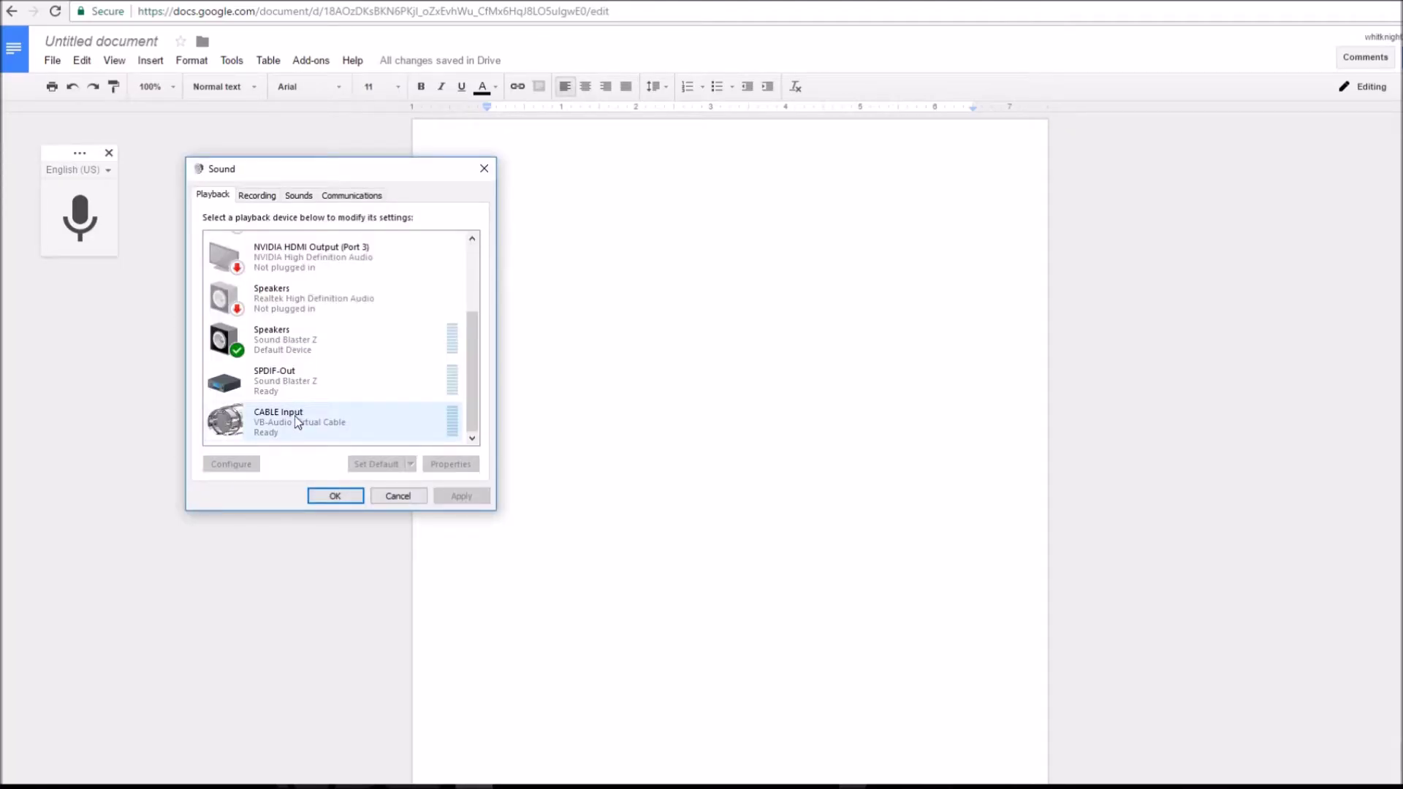
pyautogui.click(296, 415)
pyautogui.click(377, 464)
# Step: Make CABLE Output (VB-Audio Virtual Cable) the default Windows recording device
pyautogui.click(257, 194)
pyautogui.scroll(-4, 330, 399)
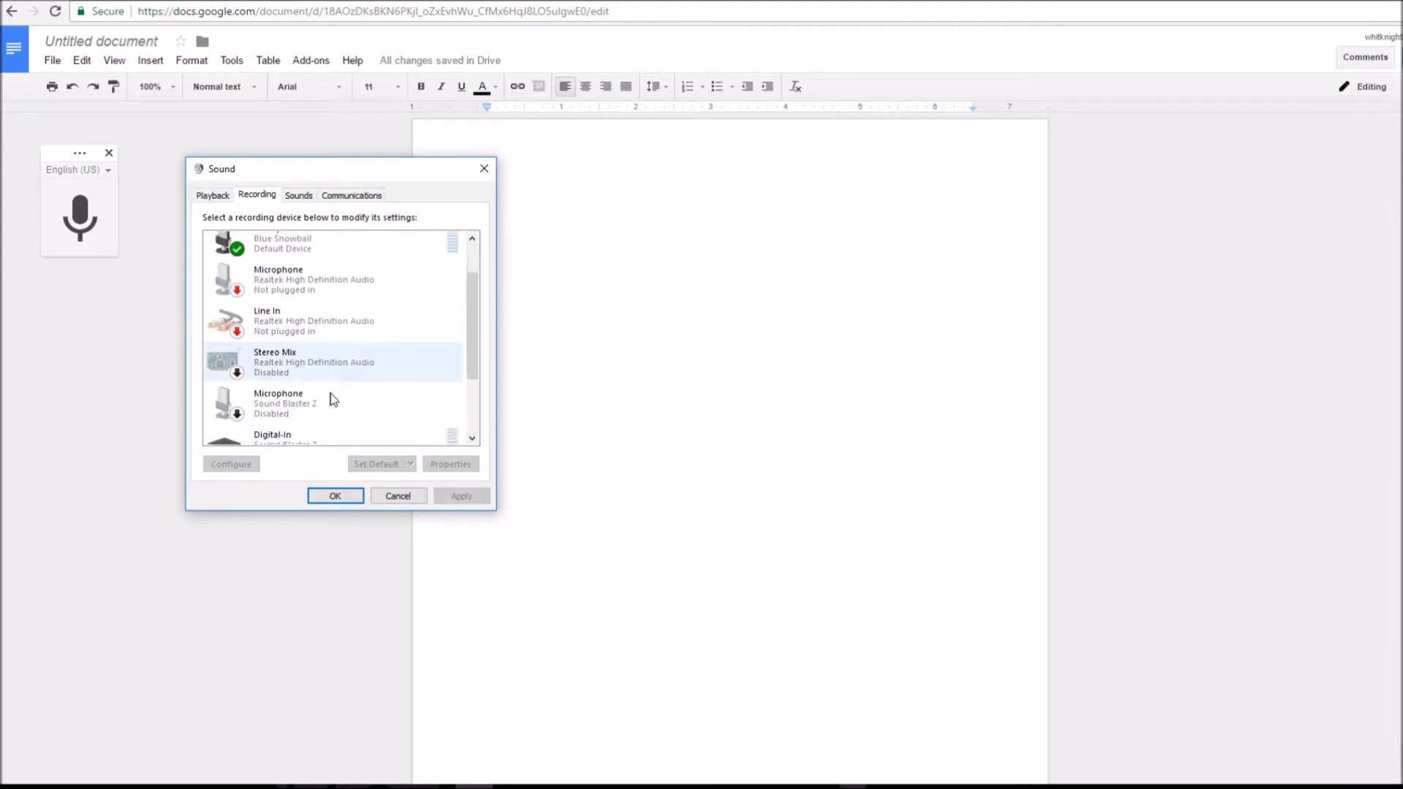
pyautogui.scroll(-1, 340, 407)
pyautogui.click(332, 425)
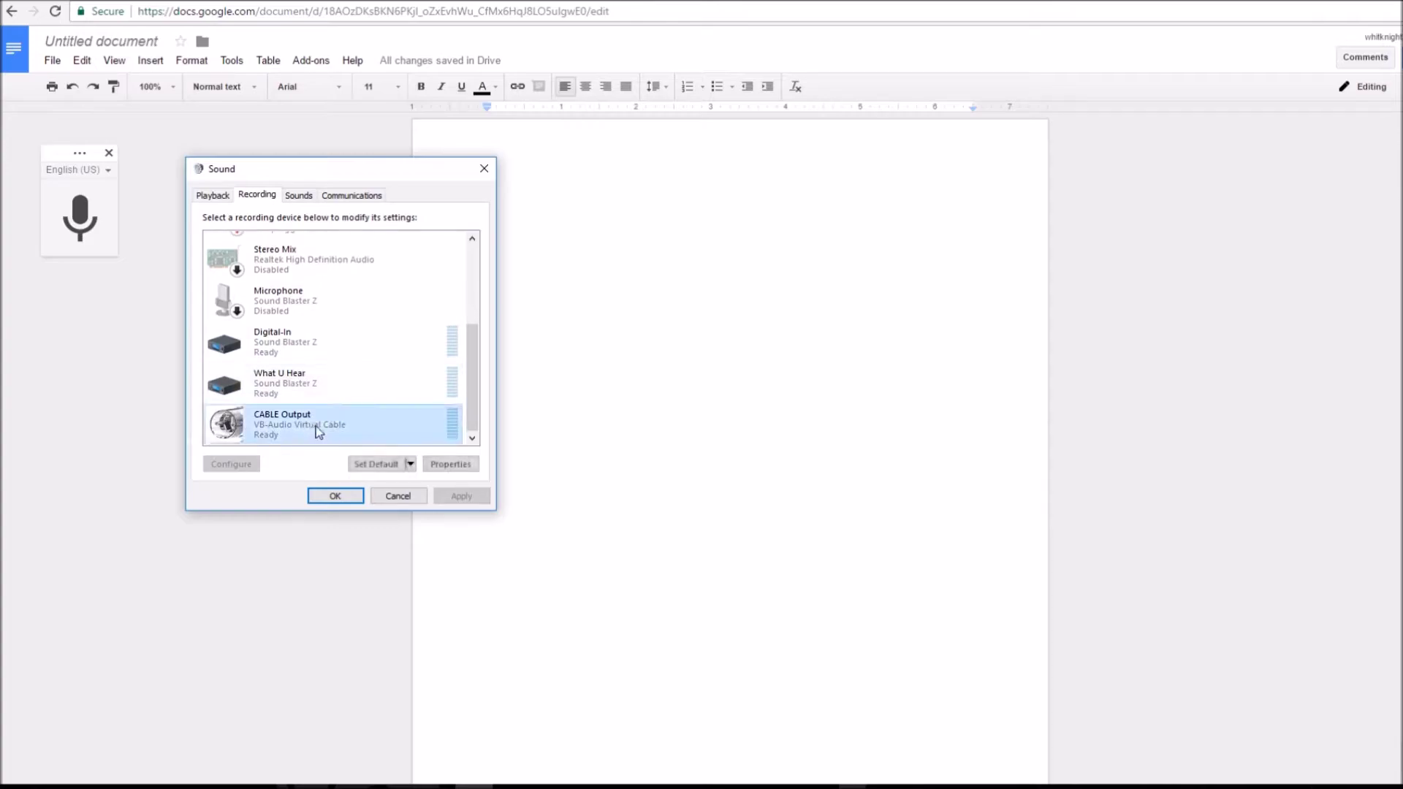
pyautogui.click(383, 467)
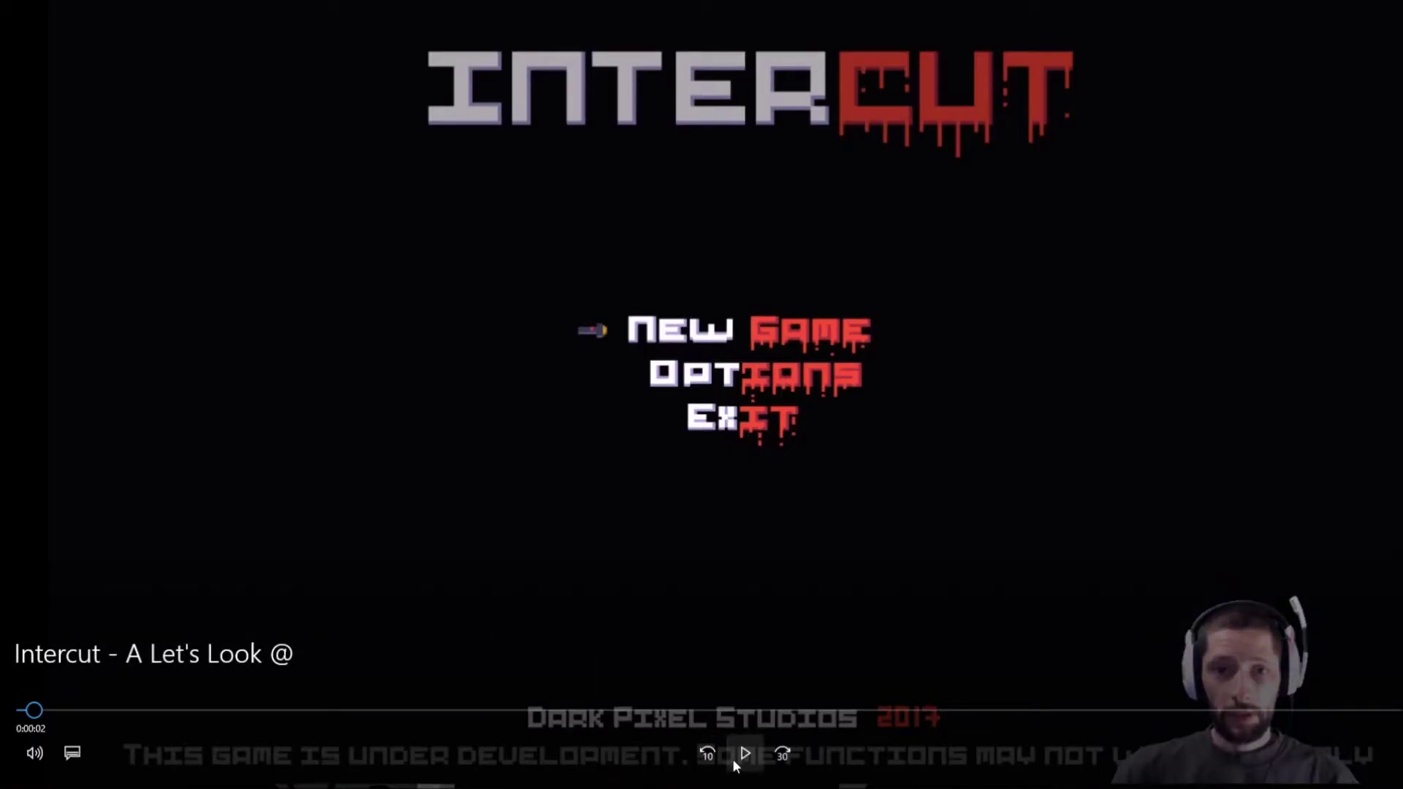
# Step: Start playing the Intercut video and turn on voice typing in the document to transcribe its speech
pyautogui.click(734, 760)
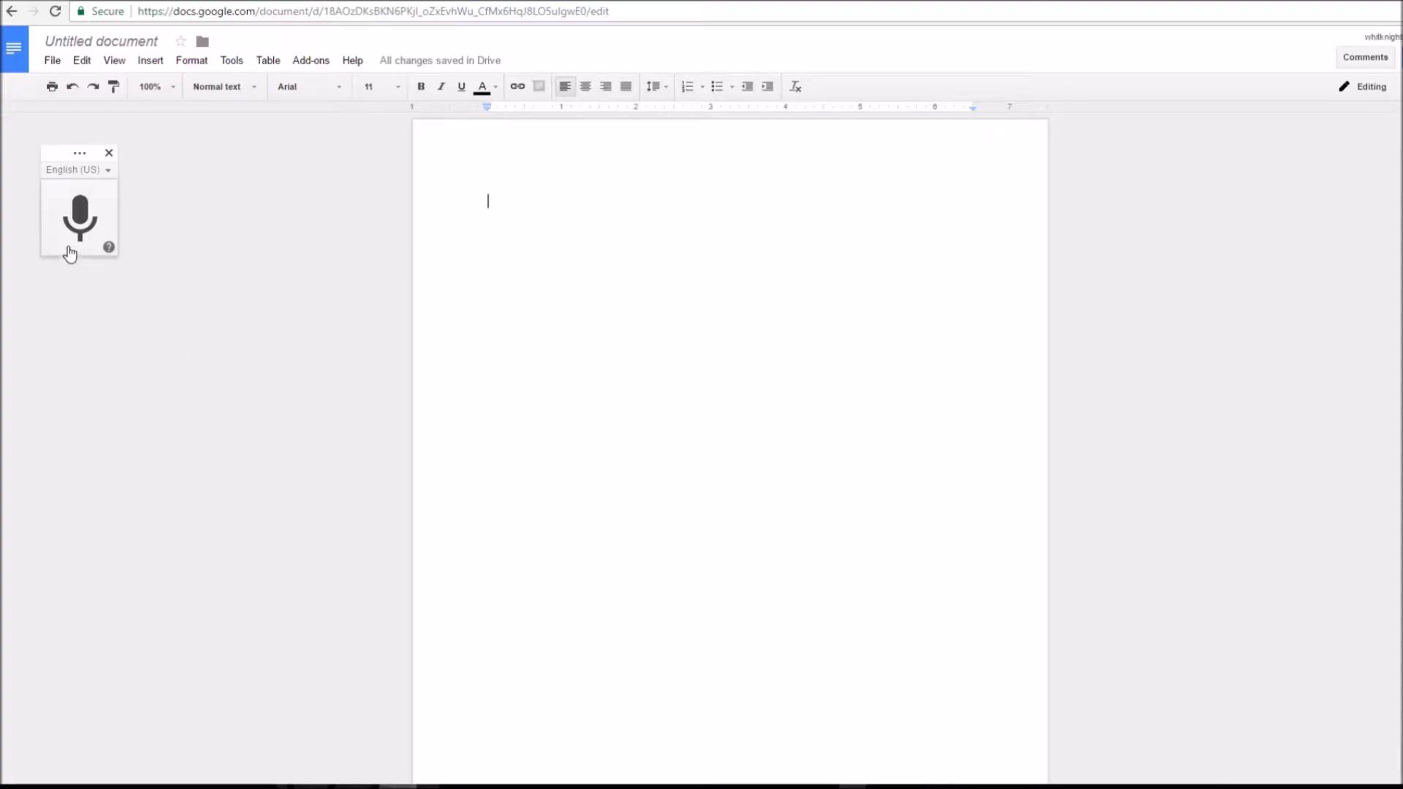
pyautogui.click(71, 244)
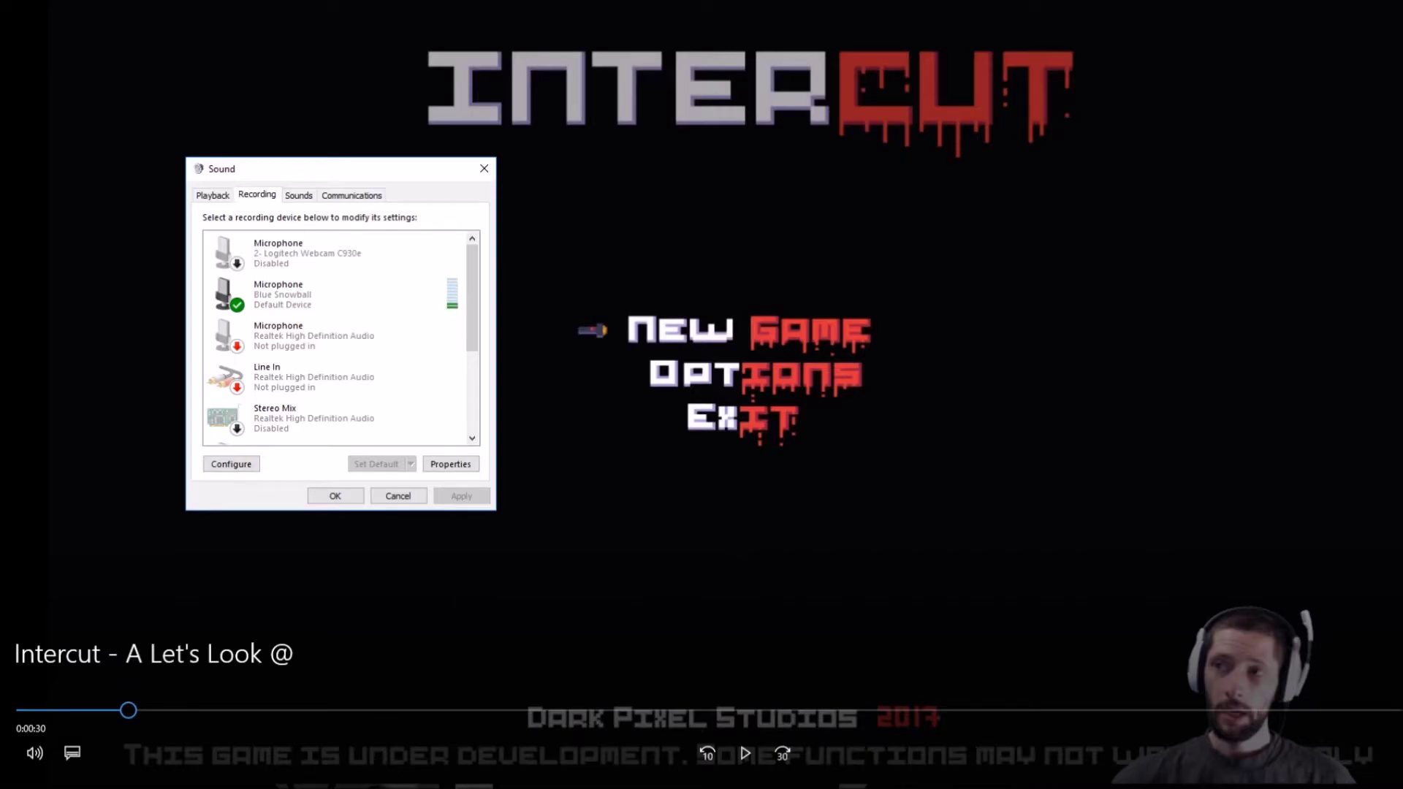
# Step: Return from the video to the transcript in the document and replace the misheard "HBO" with "itch.io"
pyautogui.click(398, 786)
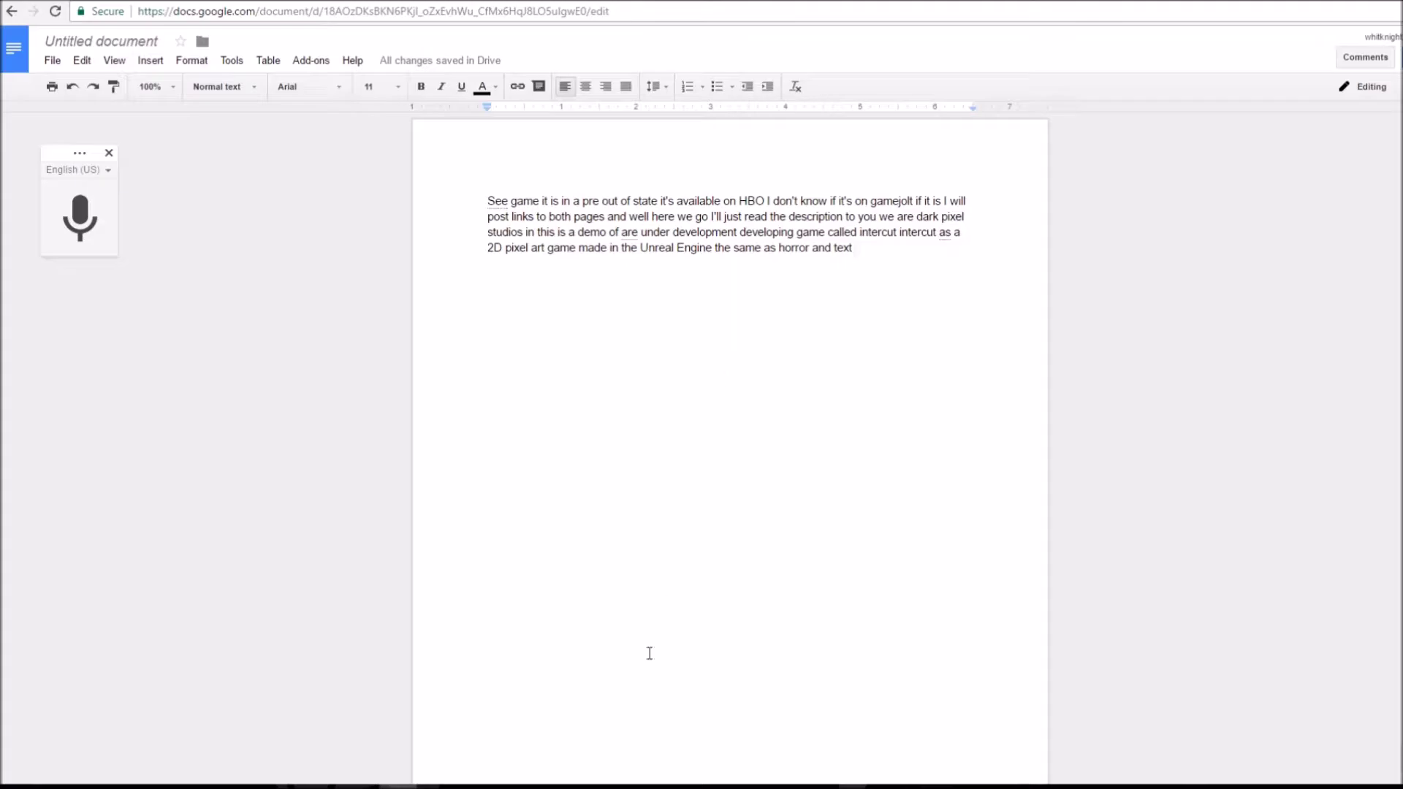
pyautogui.click(498, 779)
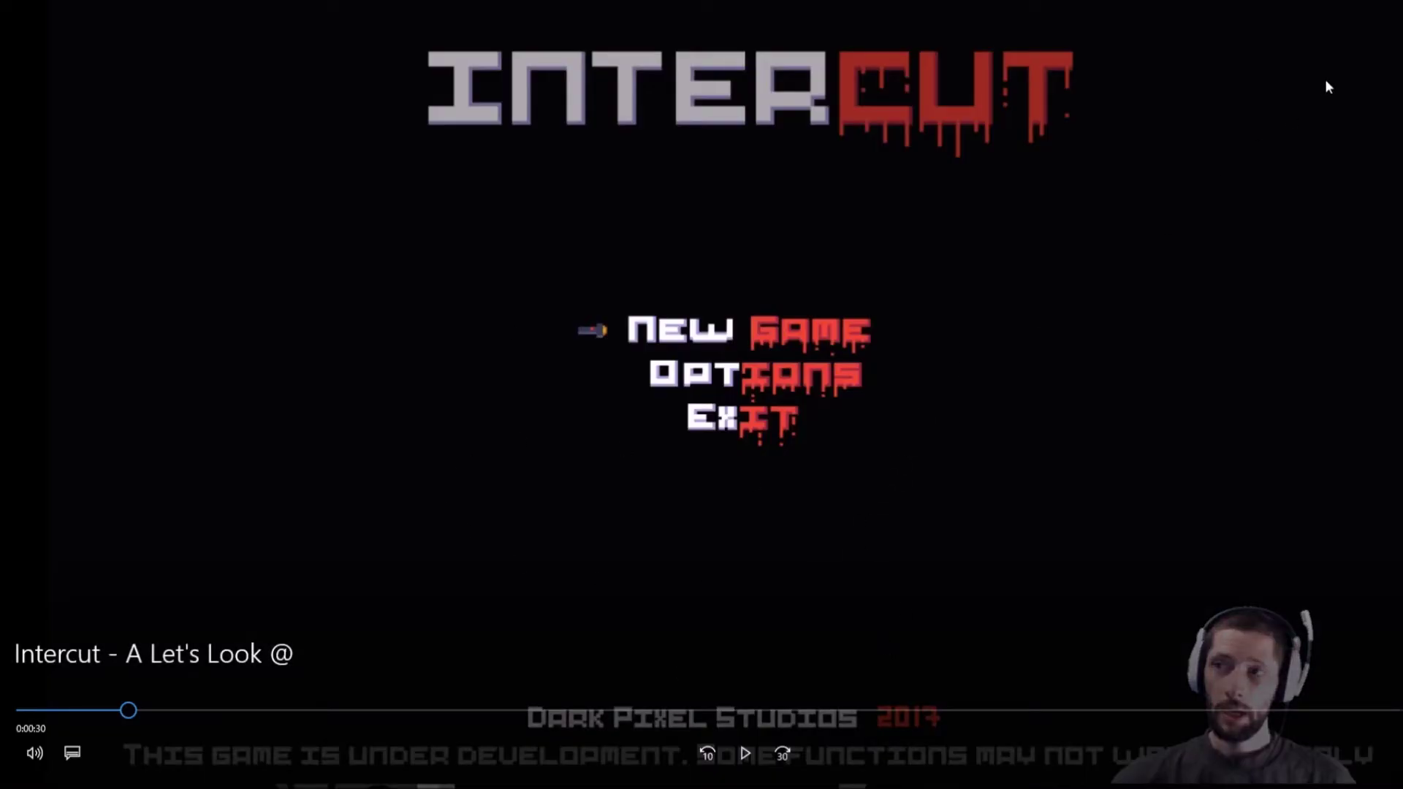
pyautogui.hotkey('alt', 'Tab')
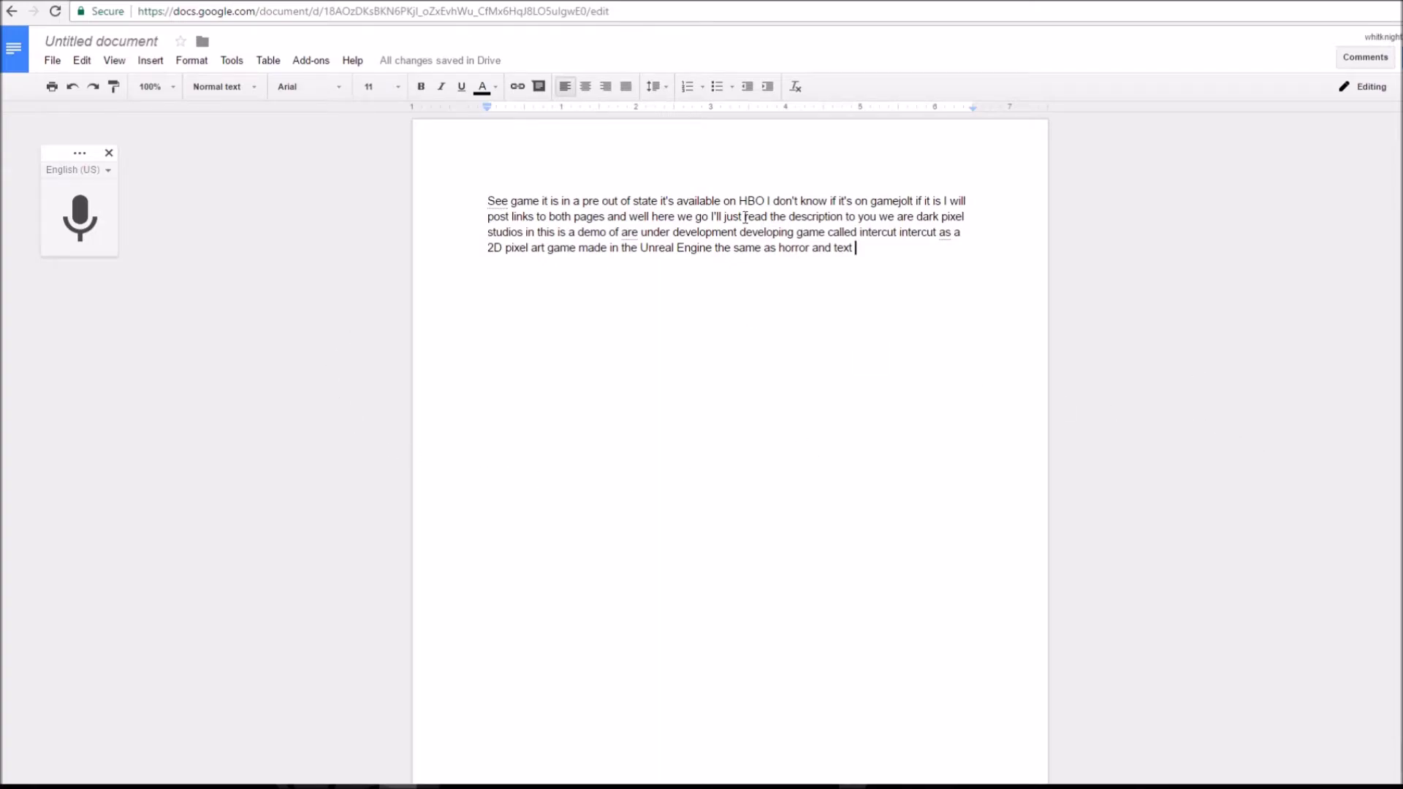
pyautogui.moveTo(765, 200); pyautogui.dragTo(742, 200)
pyautogui.write('itch')
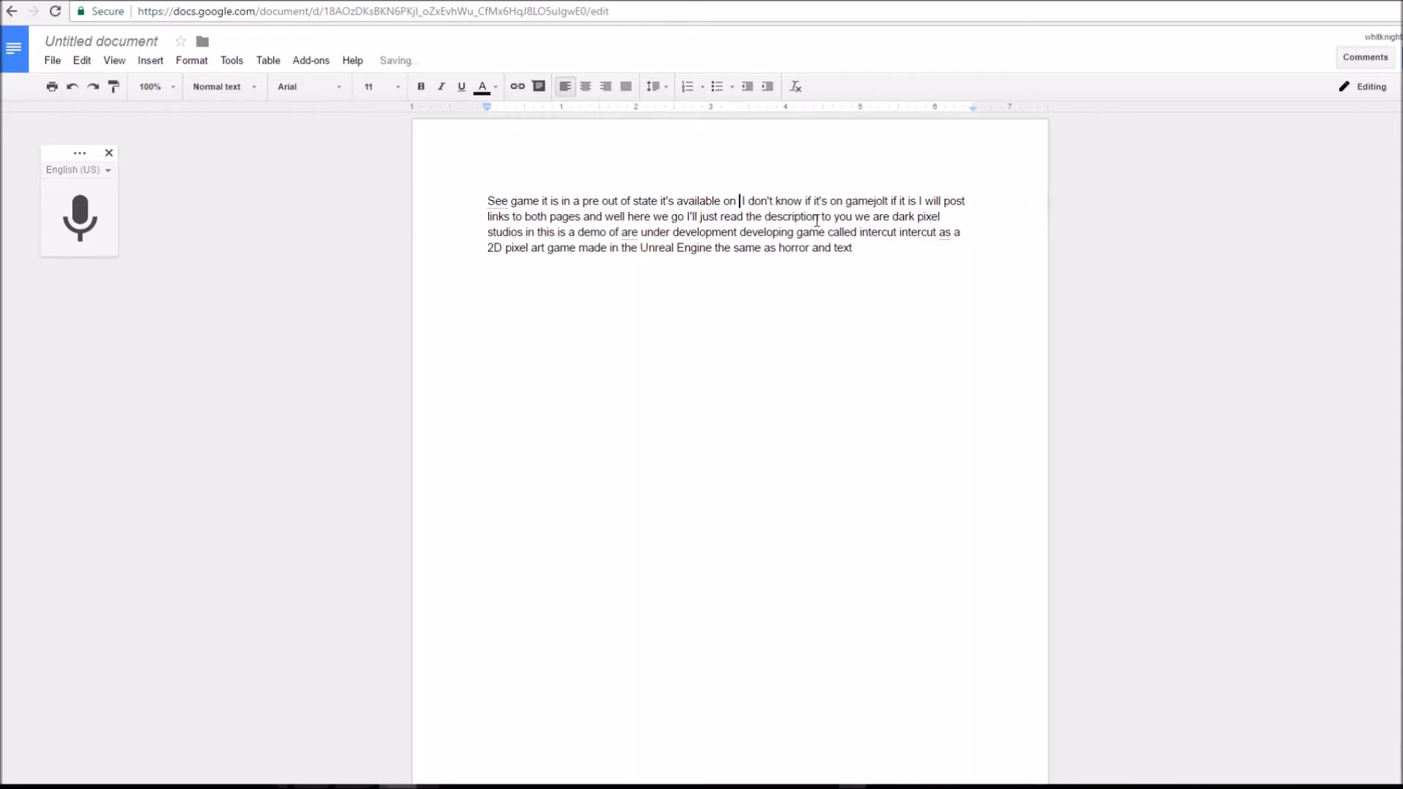
pyautogui.write('.io')
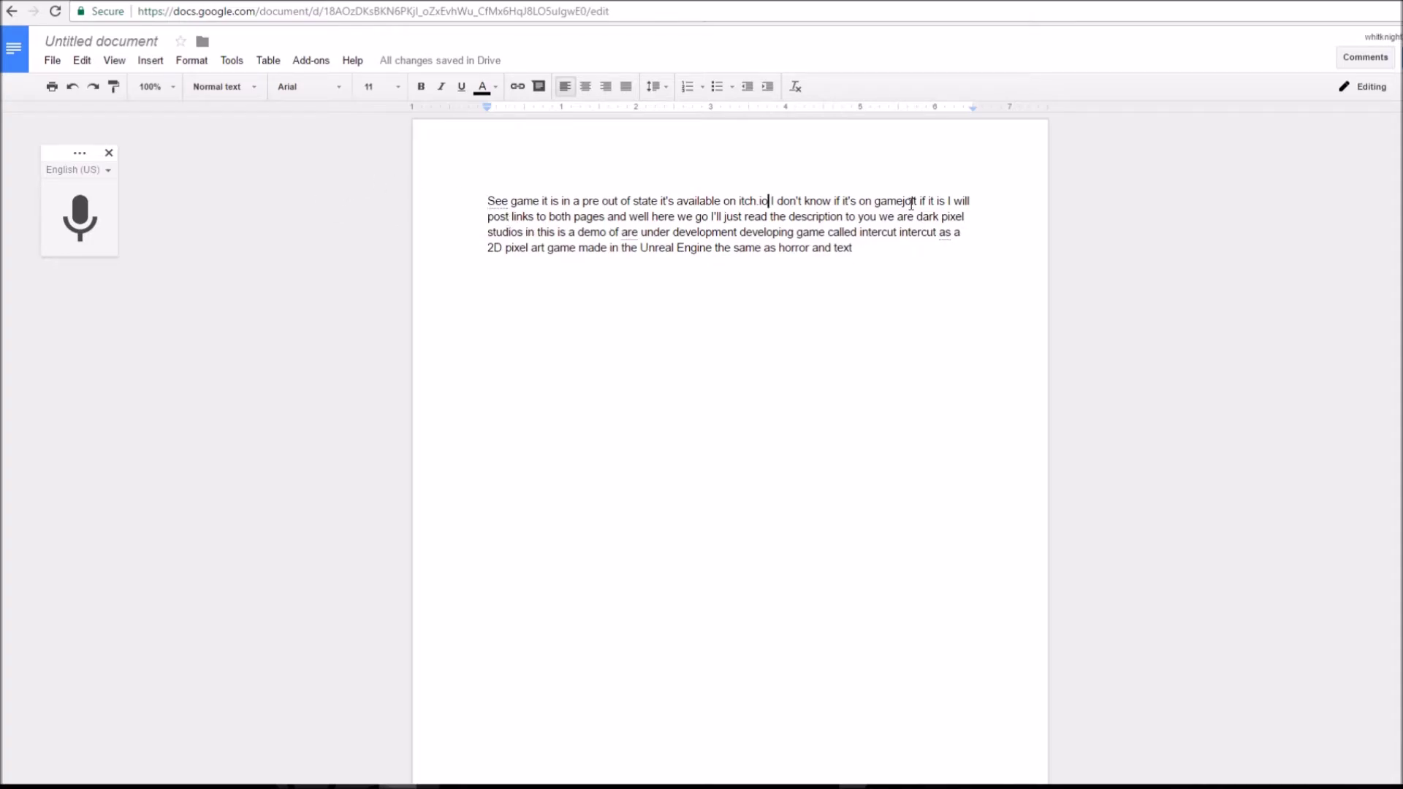
pyautogui.moveTo(853, 249); pyautogui.dragTo(760, 248)
pyautogui.click(517, 216)
pyautogui.moveTo(486, 199); pyautogui.dragTo(733, 205)
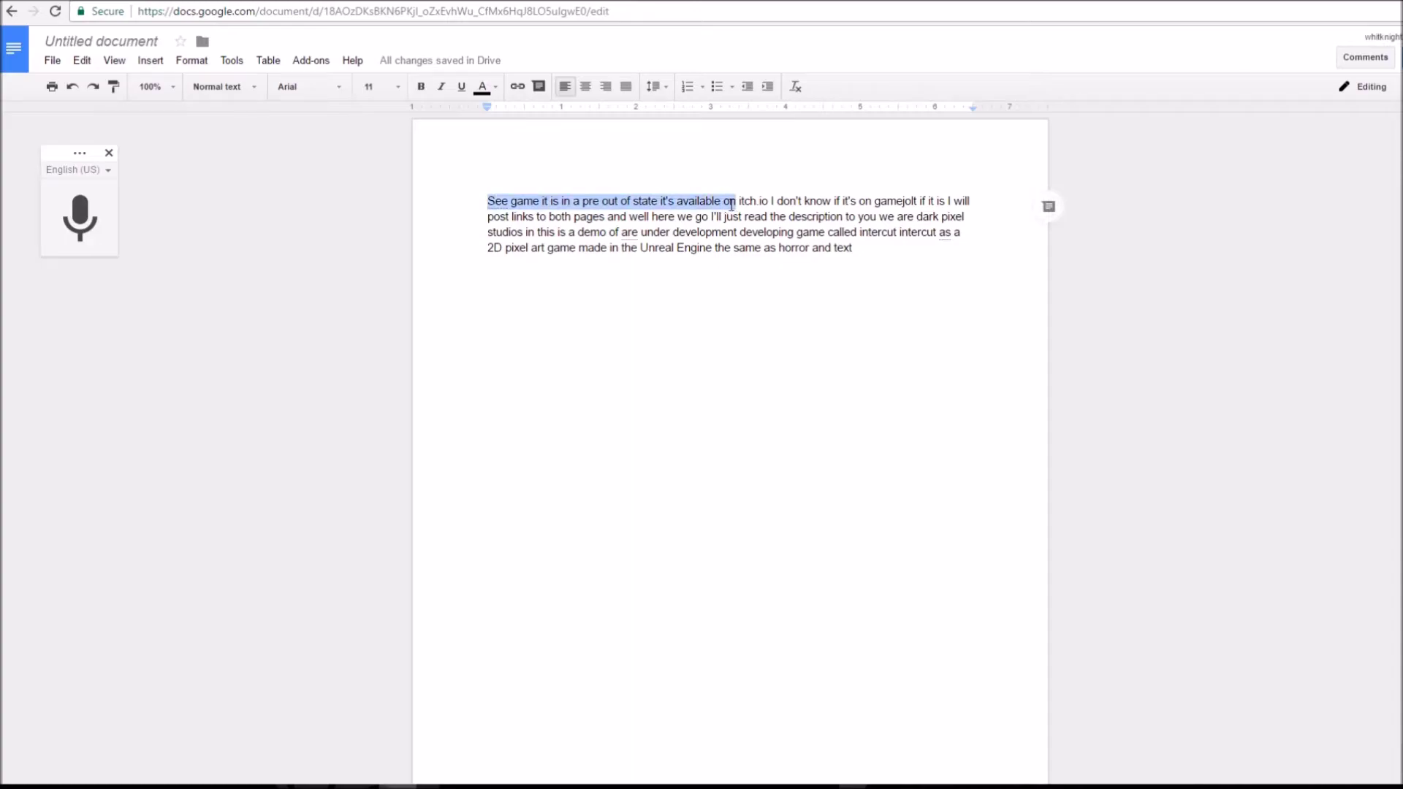
pyautogui.rightClick(725, 207)
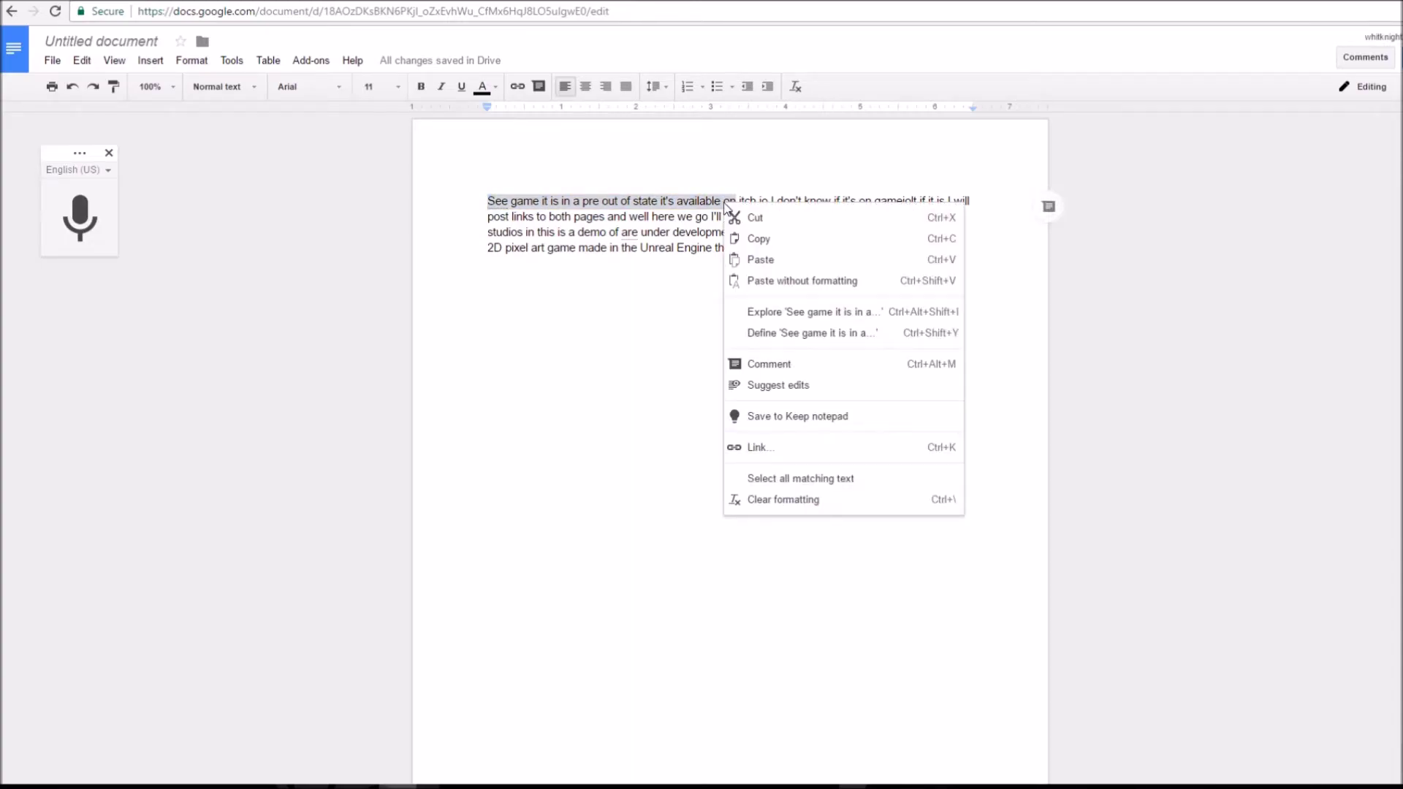
pyautogui.click(627, 304)
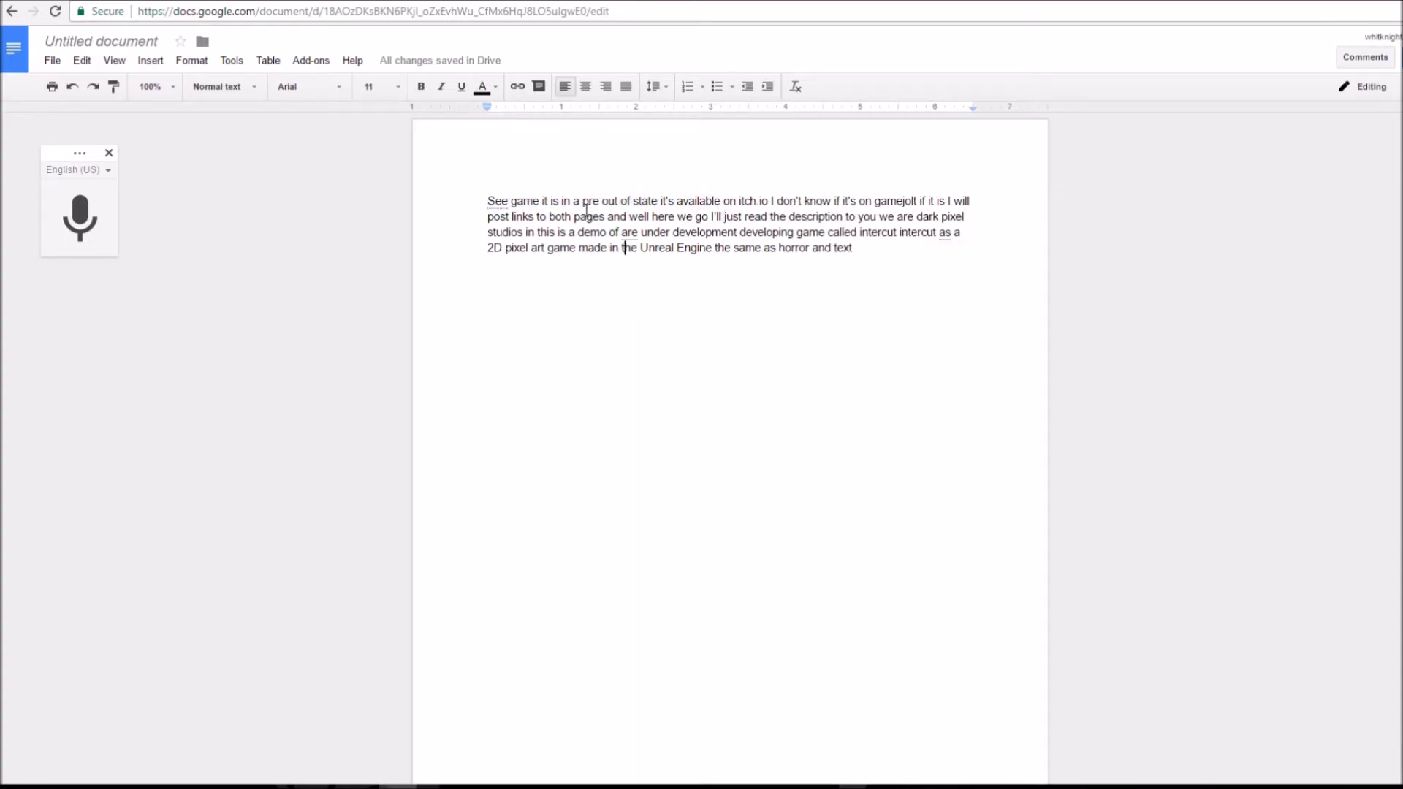
# Step: Create a translated copy of the transcript document in Portuguese, titled "Translated copy of Untitled document"
pyautogui.moveTo(492, 203); pyautogui.dragTo(807, 218)
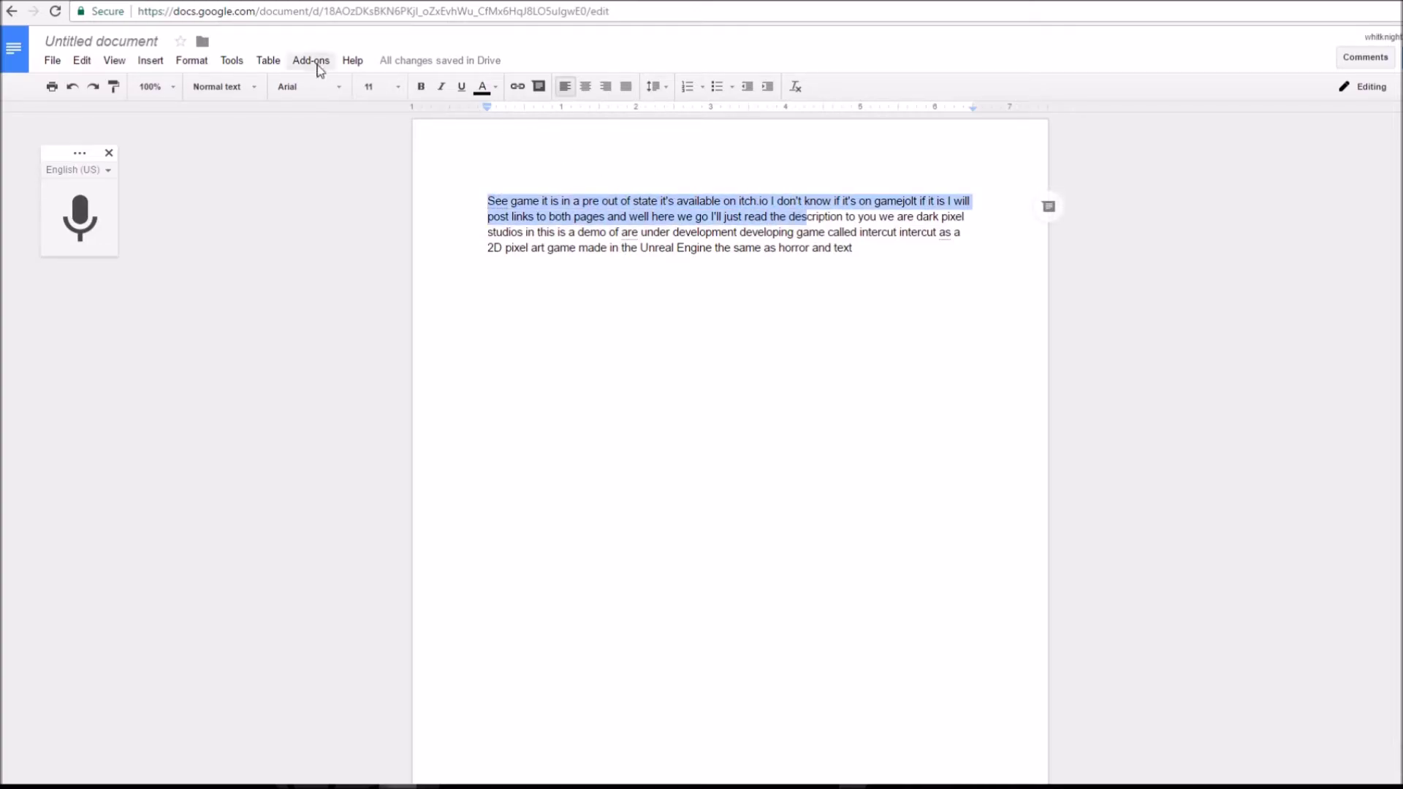
pyautogui.click(242, 61)
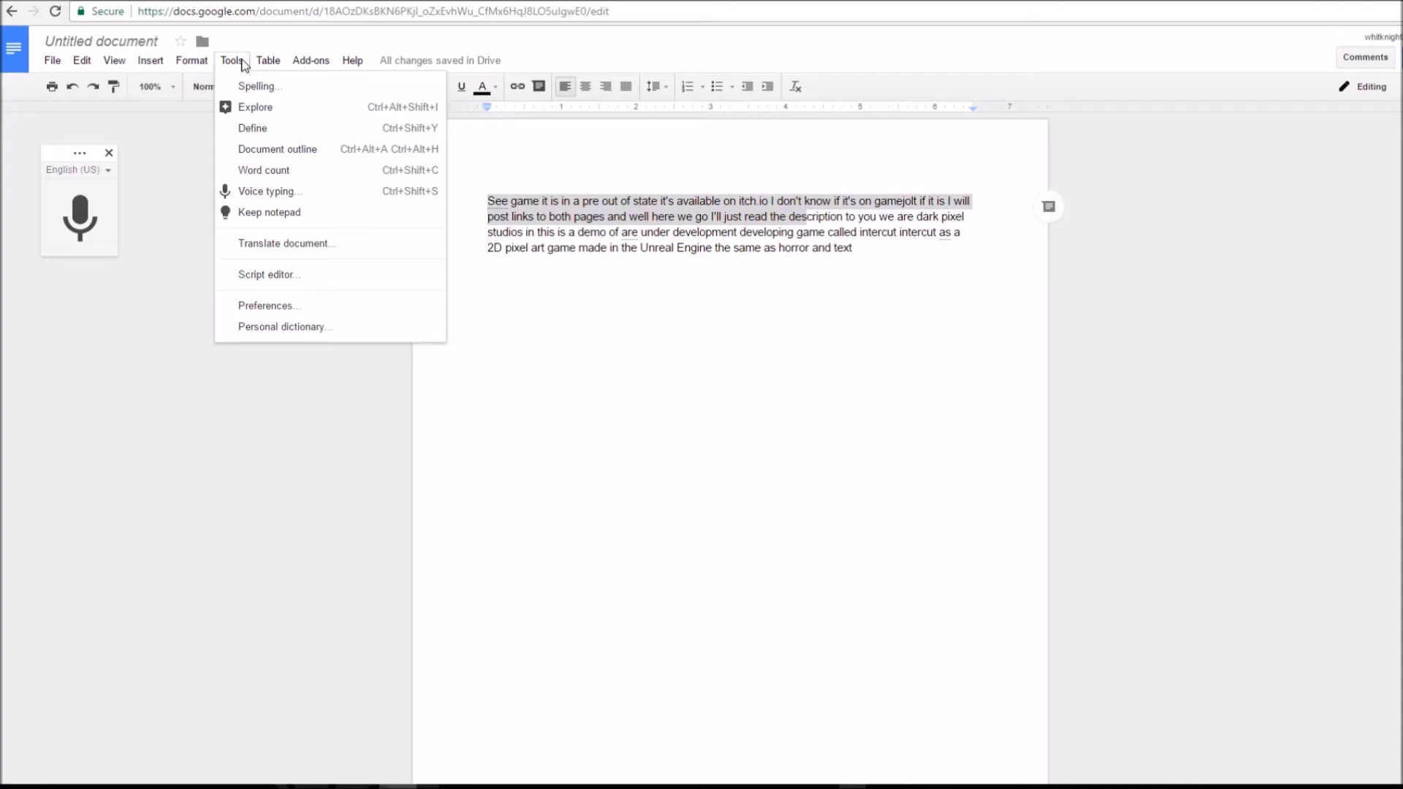
pyautogui.click(283, 243)
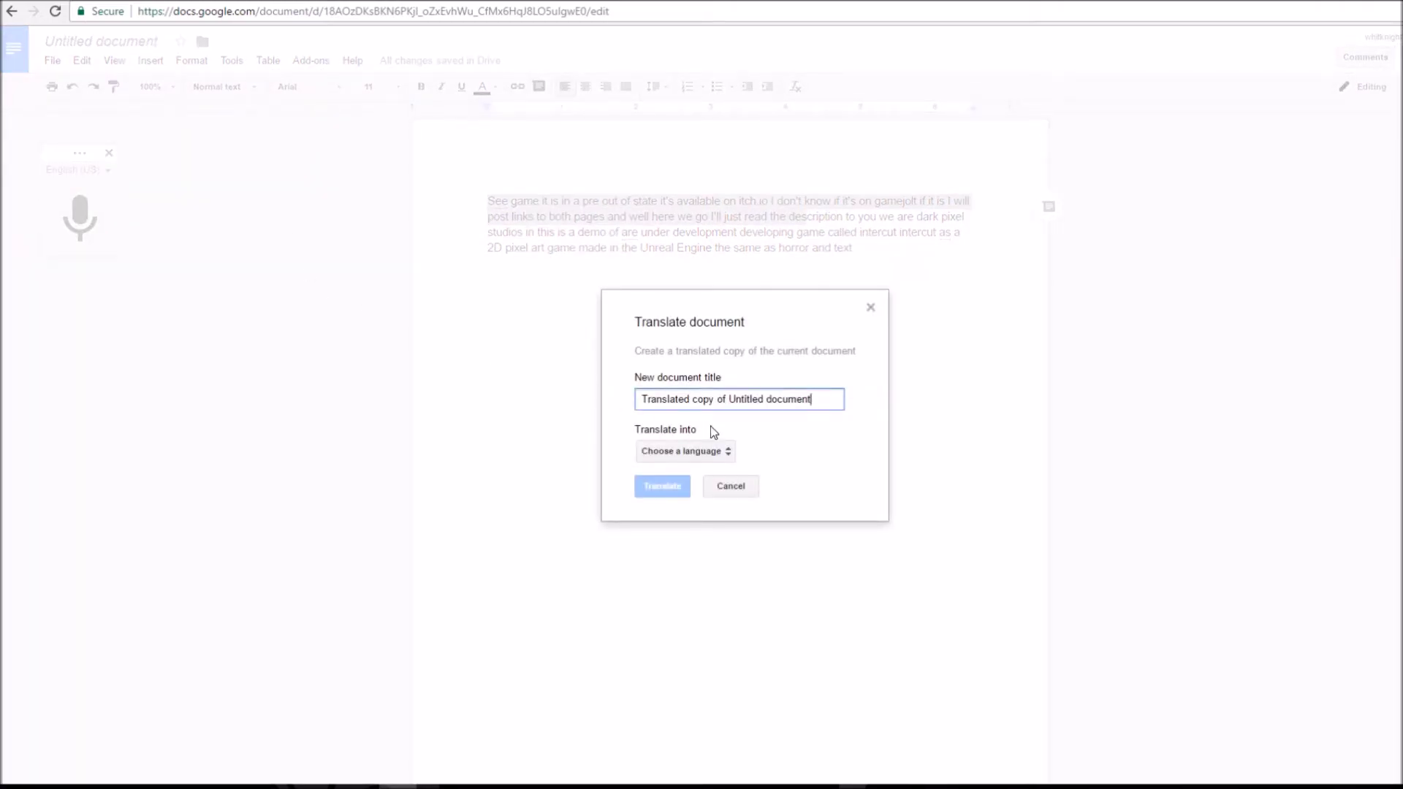
pyautogui.click(731, 452)
pyautogui.moveTo(829, 460); pyautogui.dragTo(824, 673)
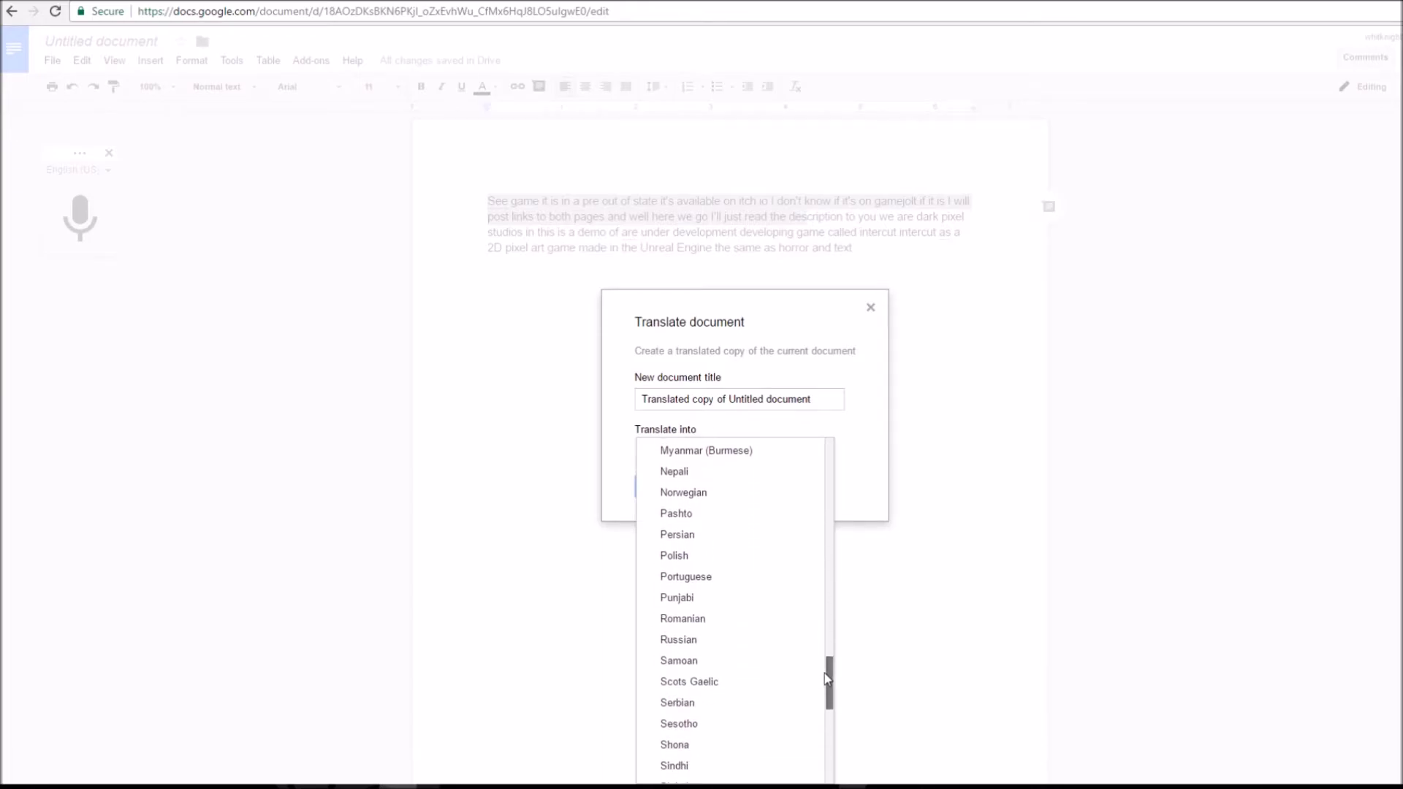
pyautogui.click(713, 585)
pyautogui.click(662, 484)
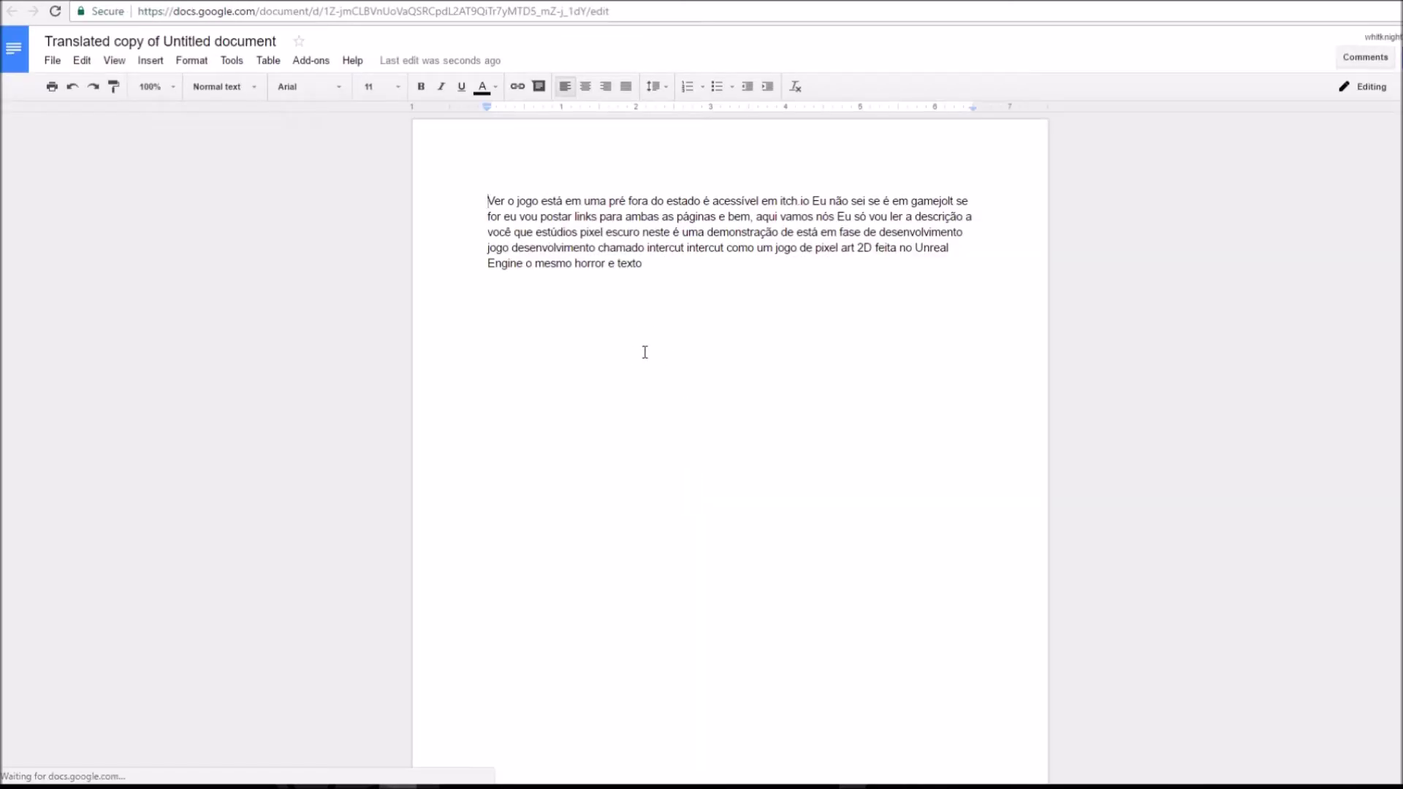
# Step: Switch back to the original English document and select the entire transcript
pyautogui.click(97, 0)
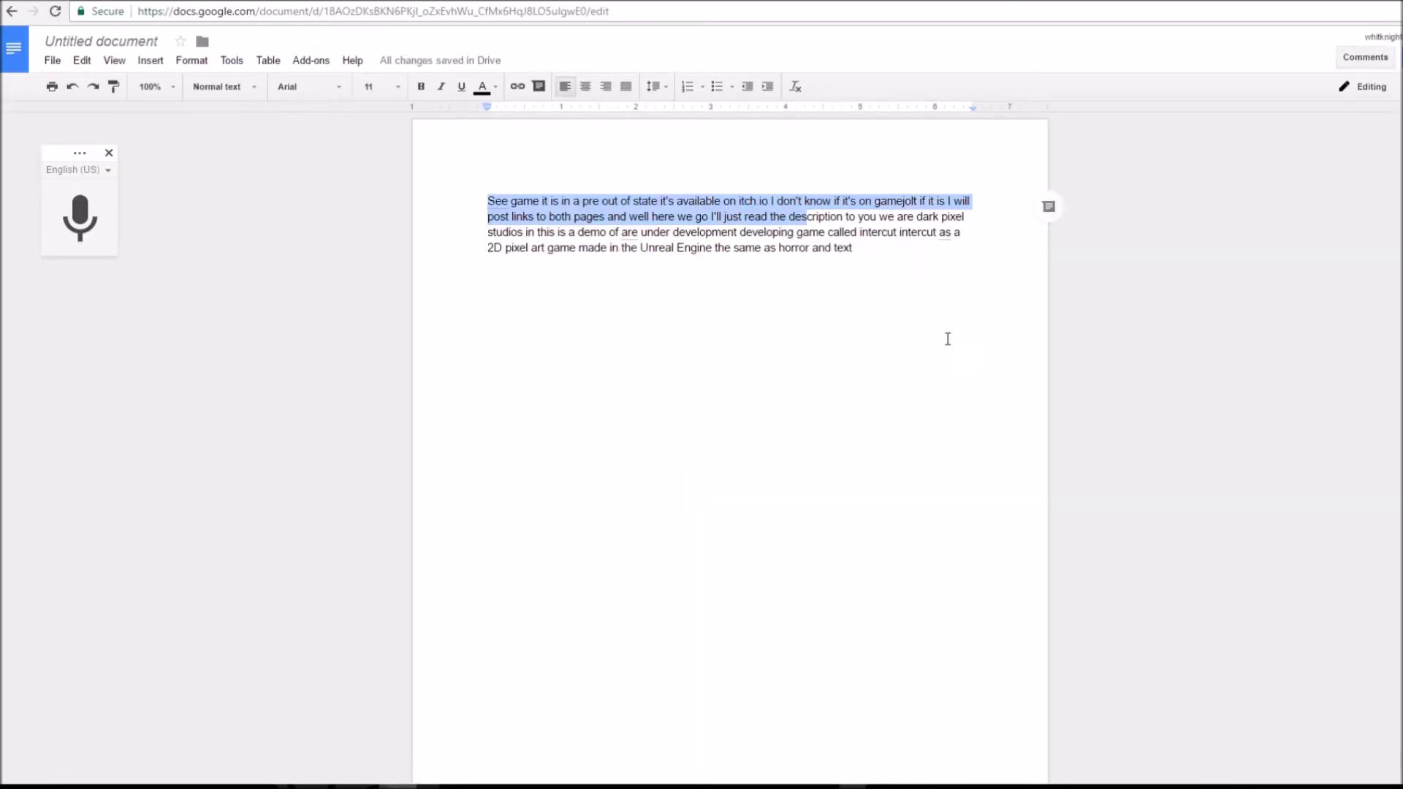
pyautogui.moveTo(855, 249); pyautogui.dragTo(485, 191)
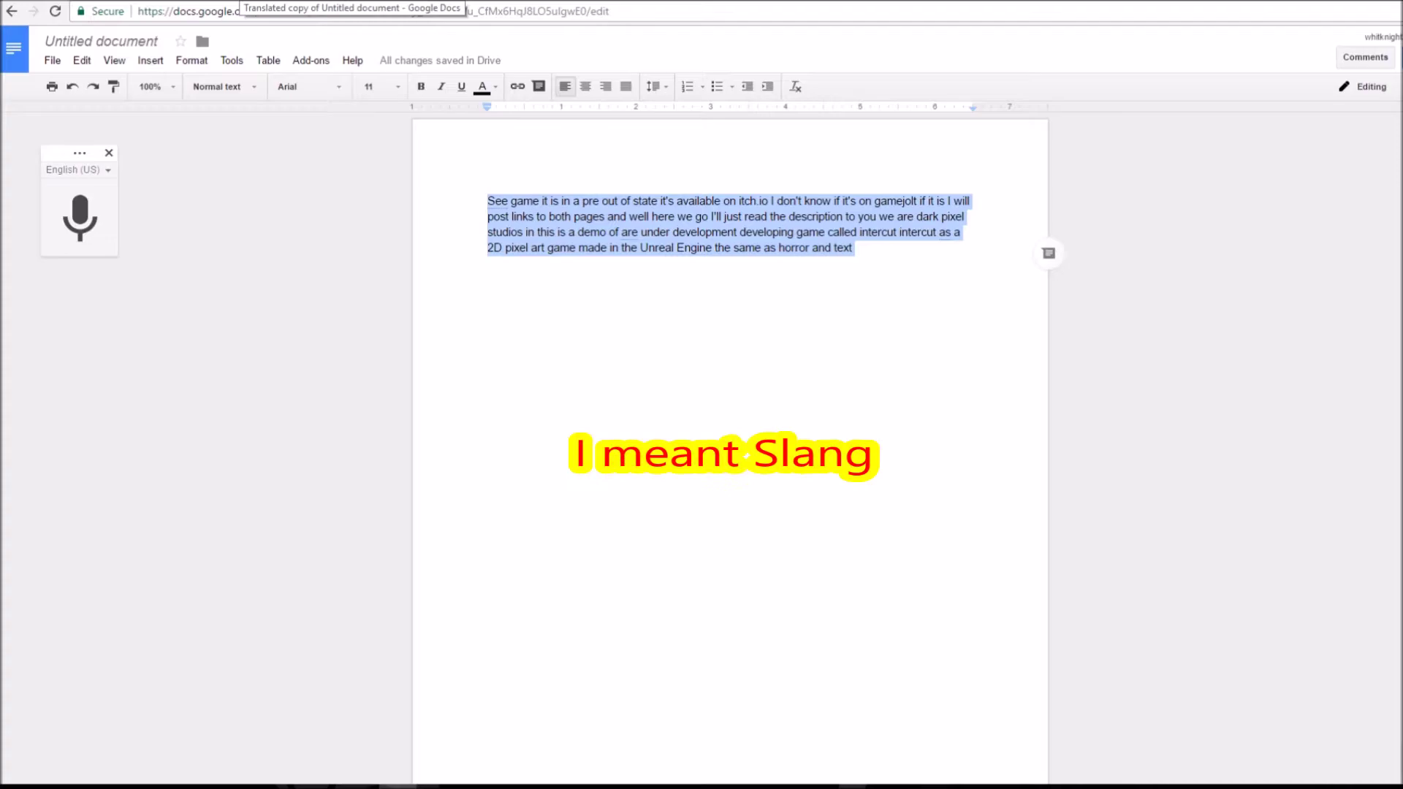
# Step: Switch to the Portuguese translated copy of the document and highlight the opening words of its first line
pyautogui.click(293, 0)
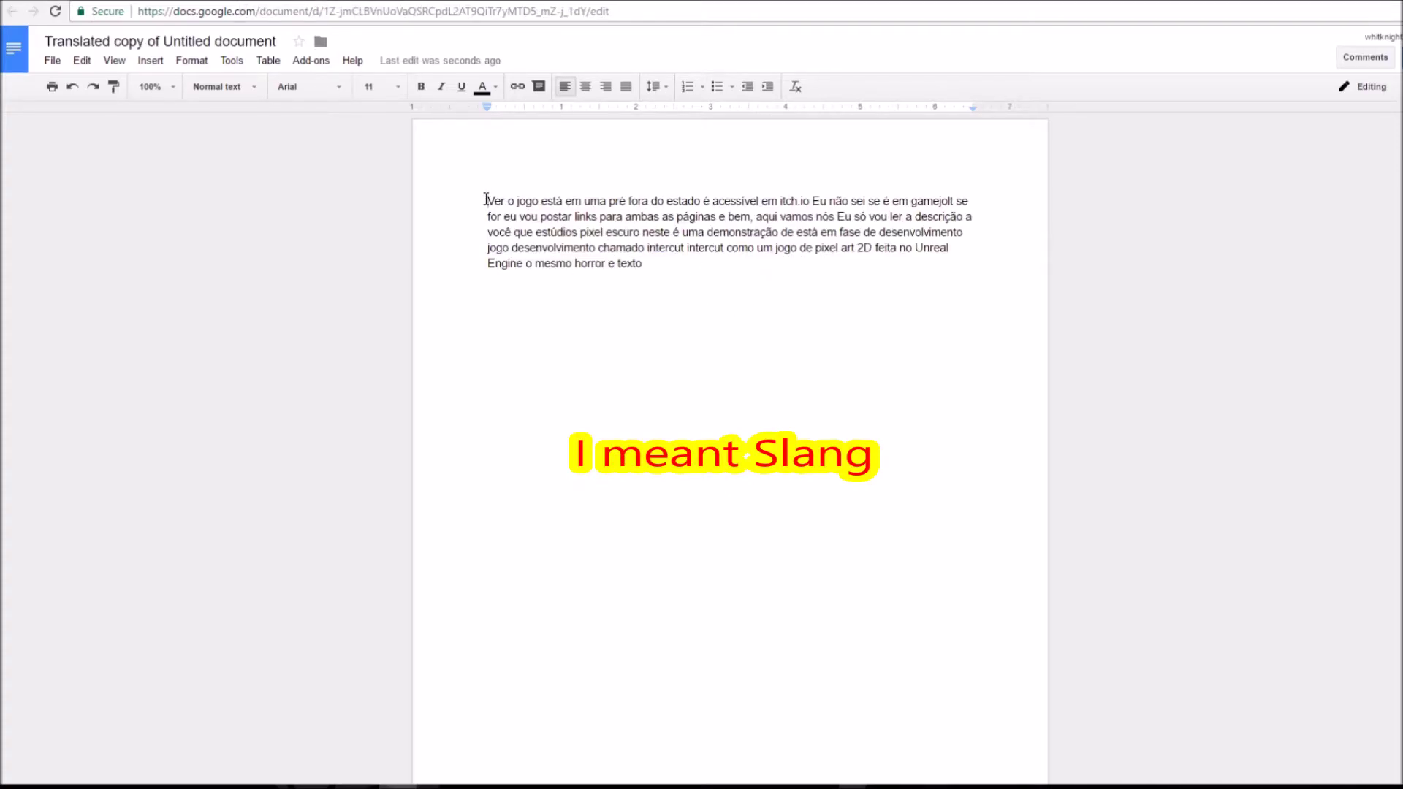
pyautogui.moveTo(486, 200); pyautogui.dragTo(828, 201)
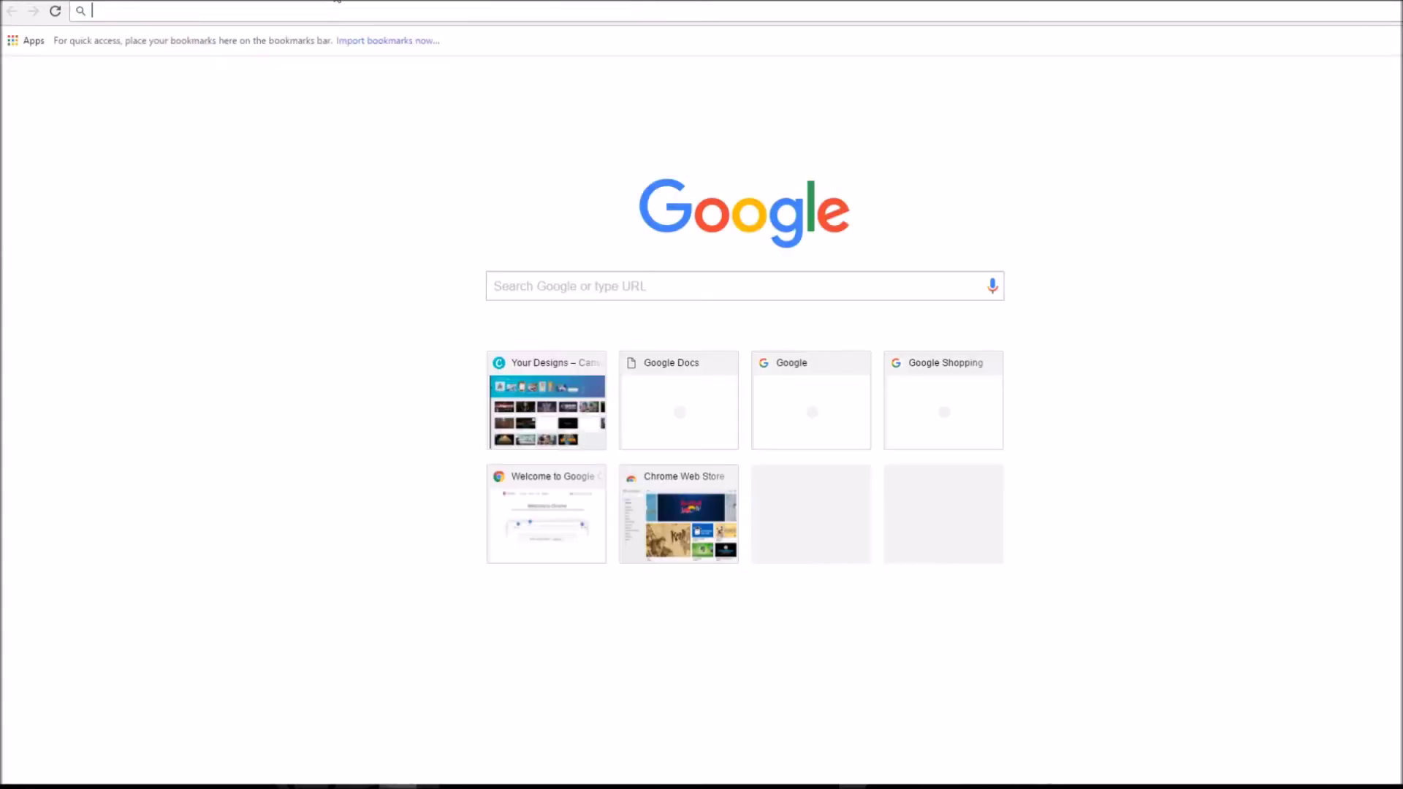
# Step: Search the web for "google translate" in a new browser tab
pyautogui.hotkey('ctrl', 't')
pyautogui.click(653, 287)
pyautogui.write('goog')
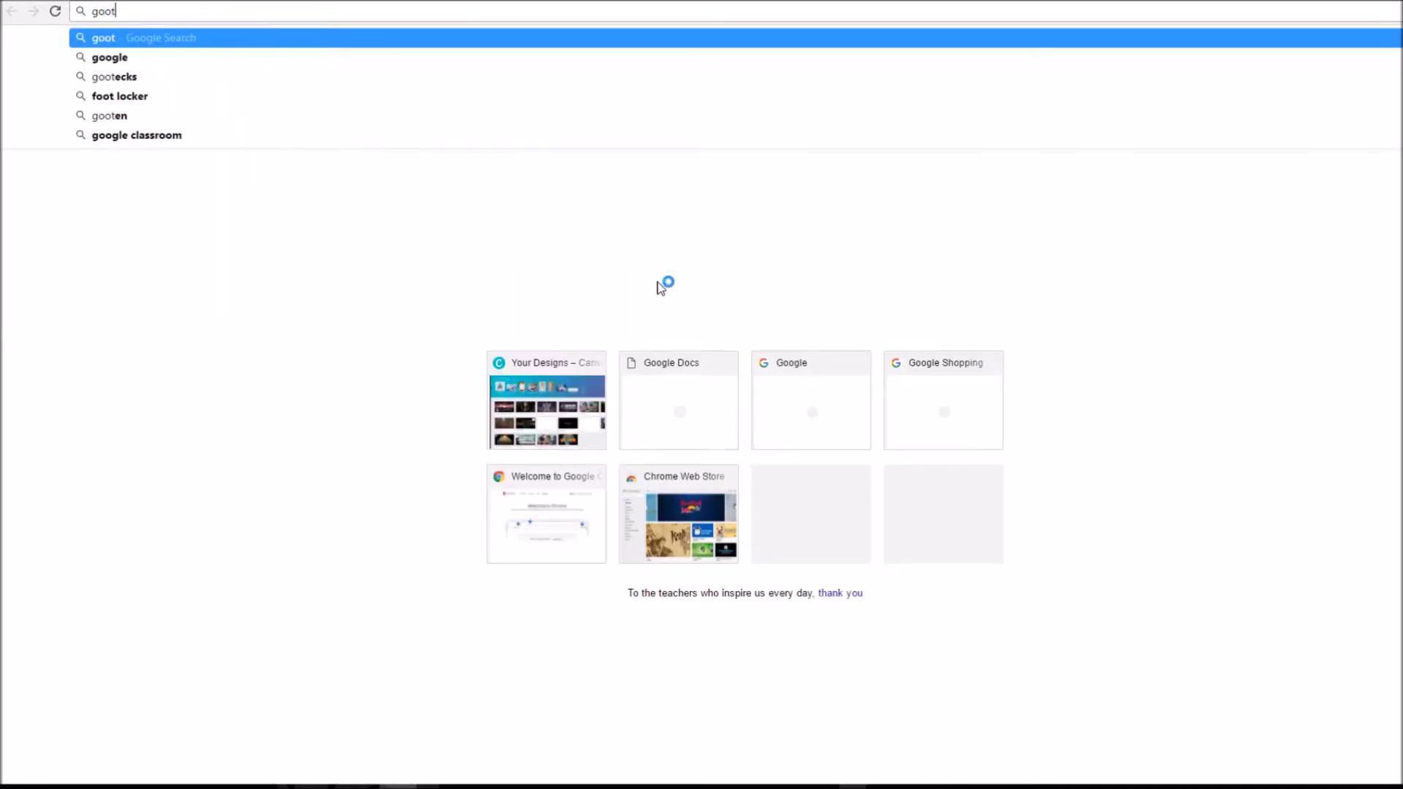
pyautogui.write('le tra')
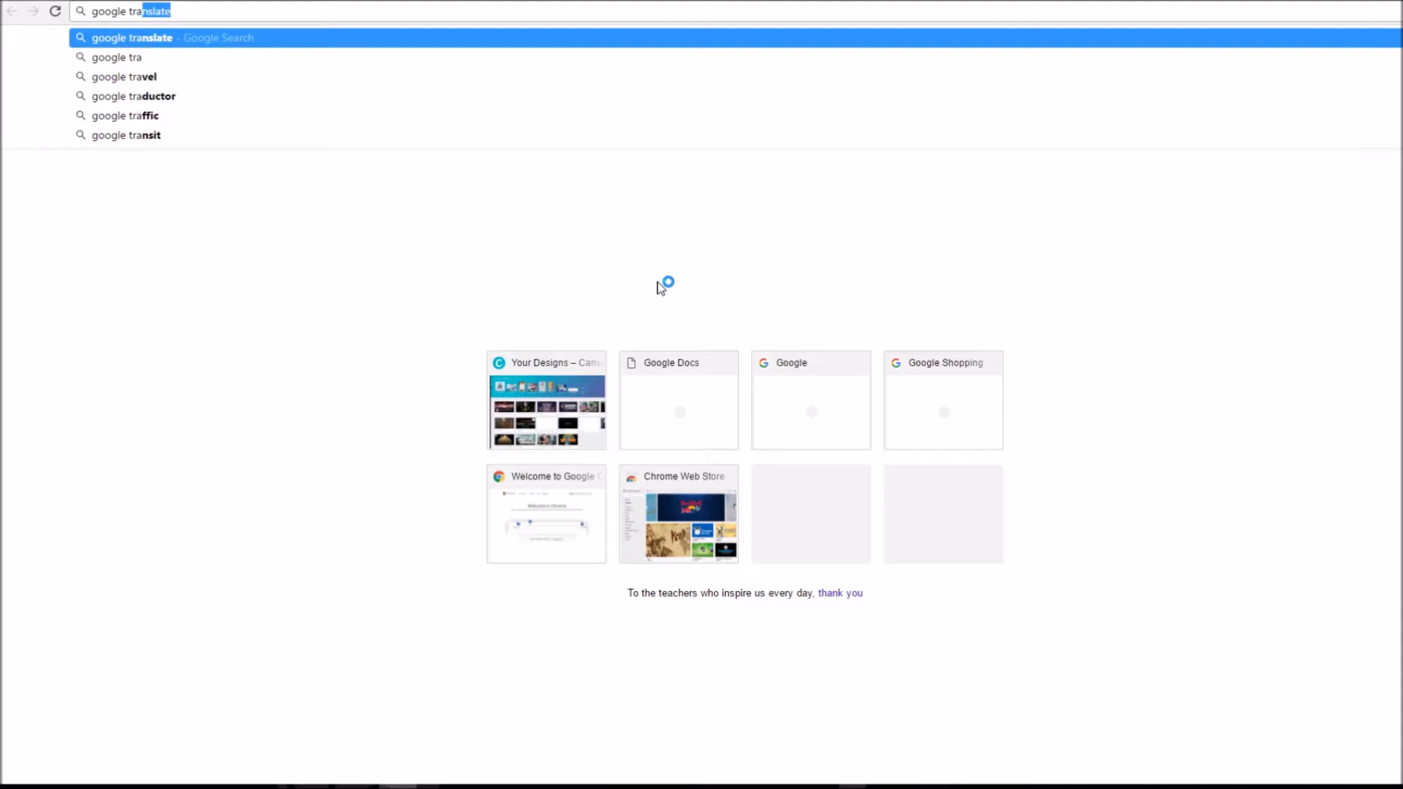
pyautogui.press('Return')
# Step: Enter "The dude walked down a long hallway." in the translator and set the target language to Portuguese
pyautogui.click(244, 248)
pyautogui.write('The dude walked down a lo')
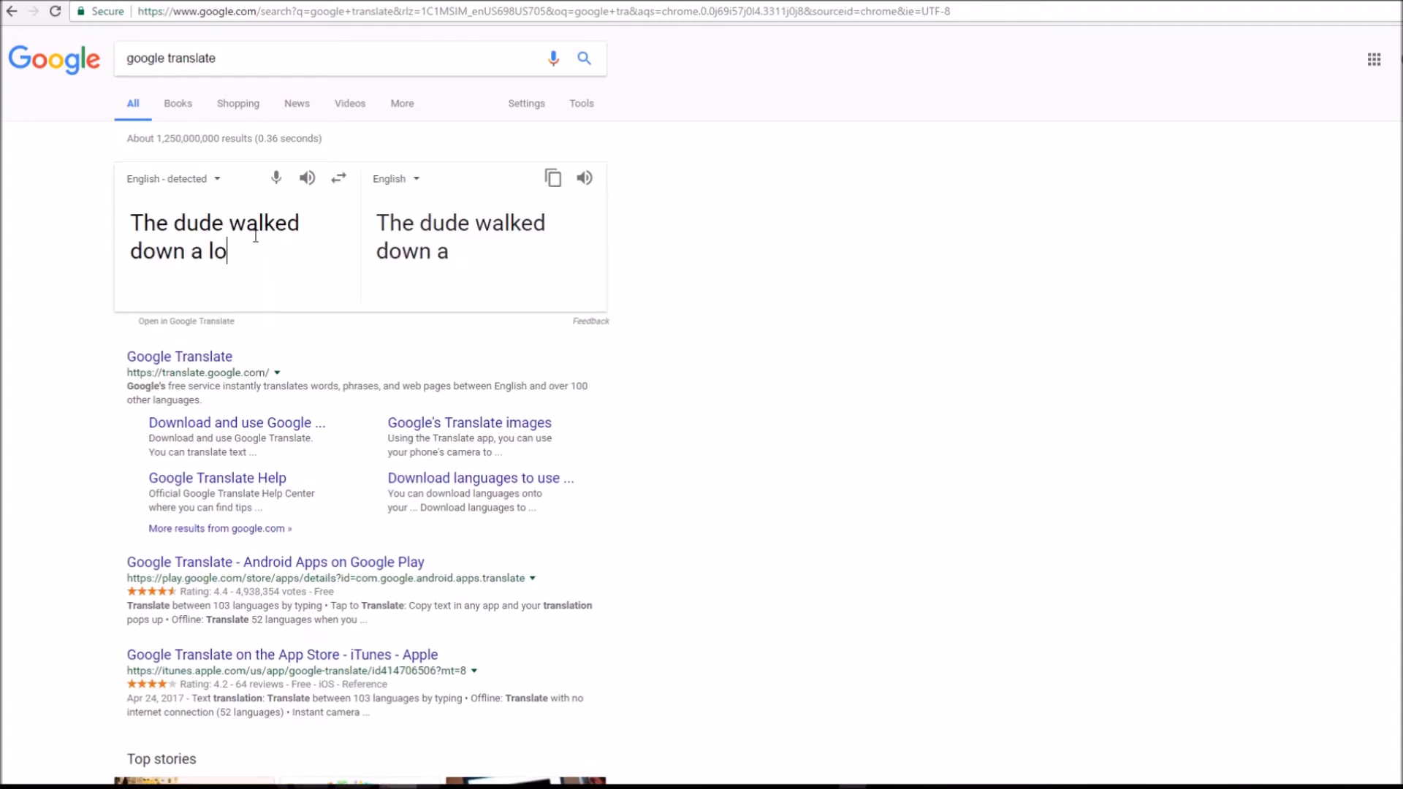
pyautogui.write('ng hallway.')
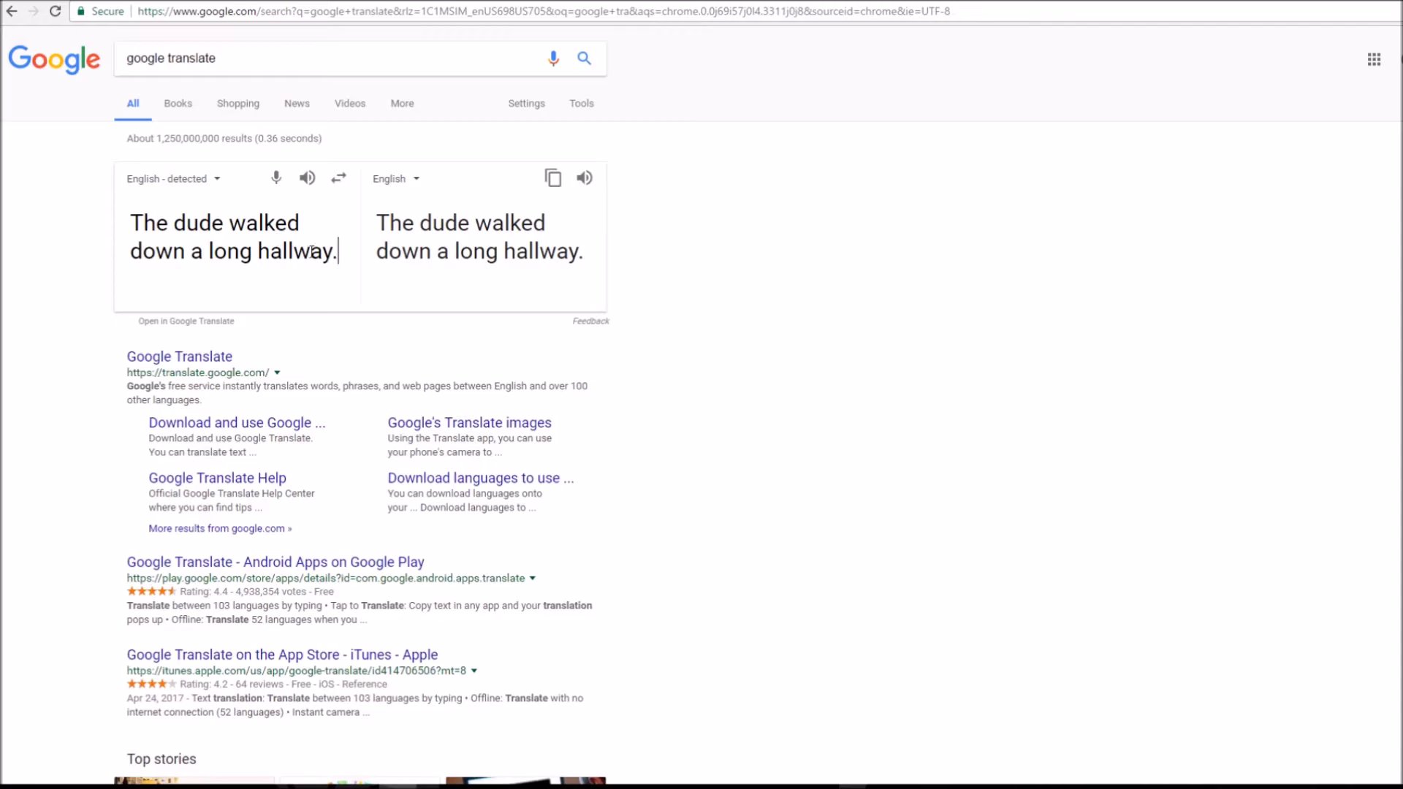
pyautogui.click(401, 183)
pyautogui.moveTo(476, 212); pyautogui.dragTo(471, 349)
pyautogui.click(409, 340)
# Step: Copy the entire Portuguese translation of the hallway sentence
pyautogui.moveTo(528, 256); pyautogui.dragTo(375, 221)
pyautogui.rightClick(414, 225)
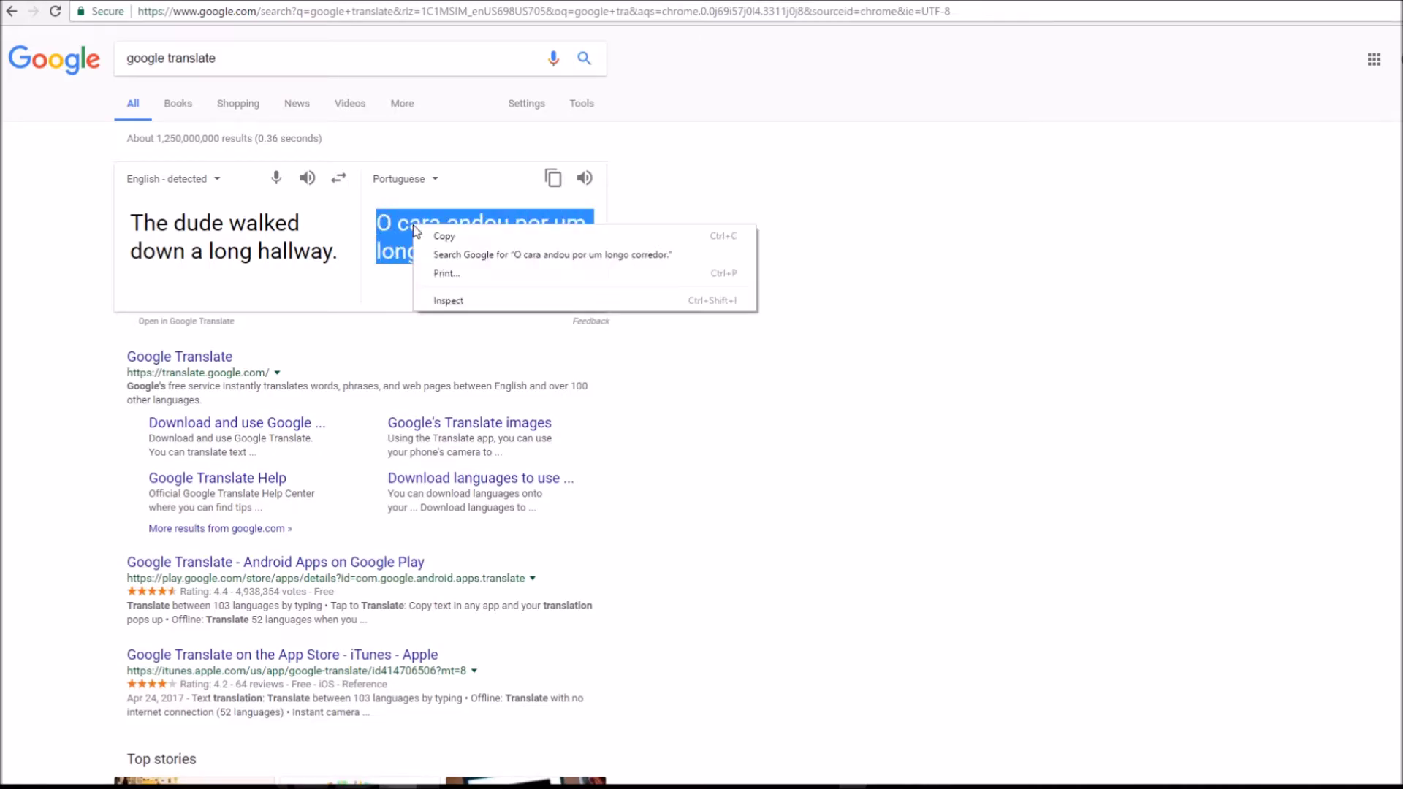
pyautogui.click(439, 238)
# Step: Search for "google translate" in another new tab and paste the copied Portuguese sentence as the source text
pyautogui.hotkey('ctrl', 't')
pyautogui.click(625, 286)
pyautogui.write('google translate')
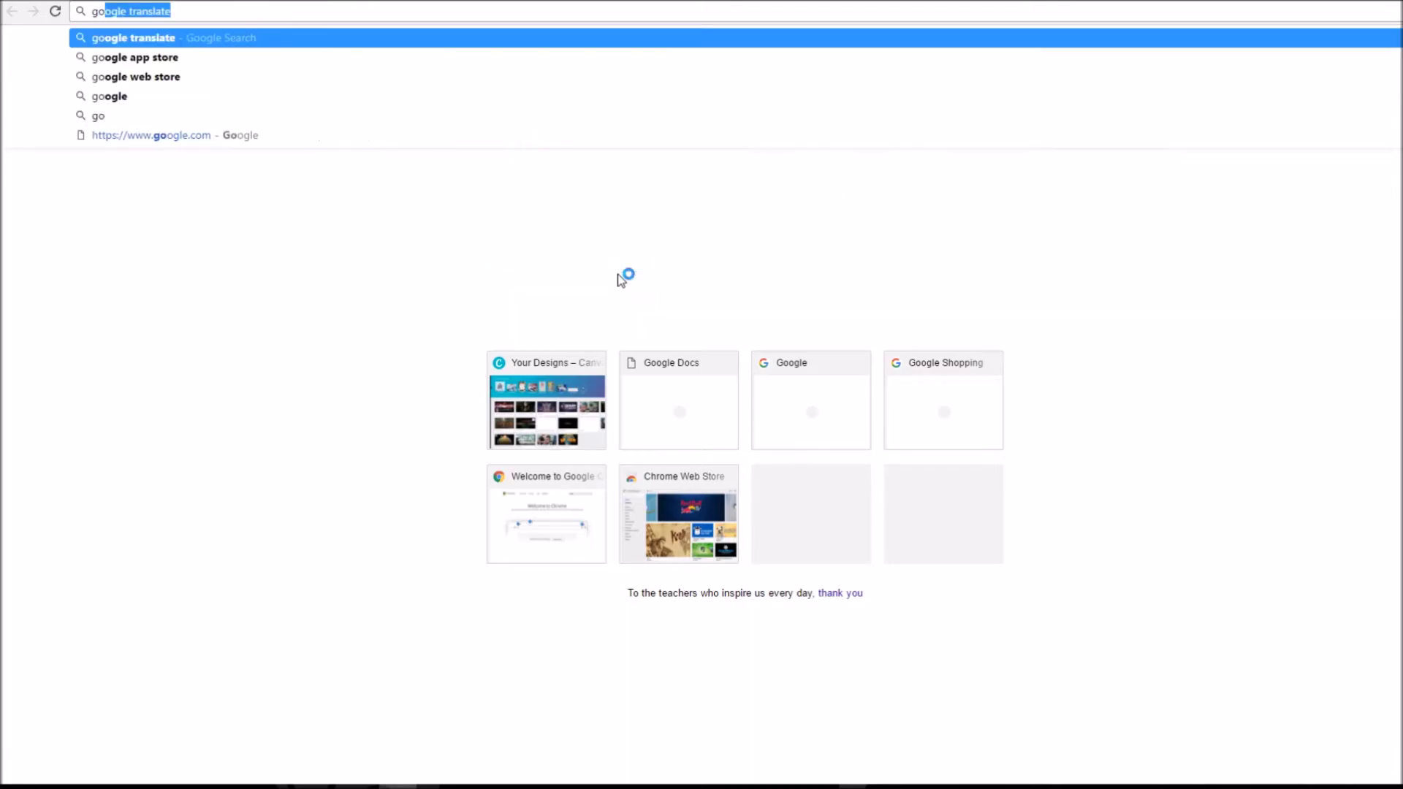
pyautogui.click(213, 38)
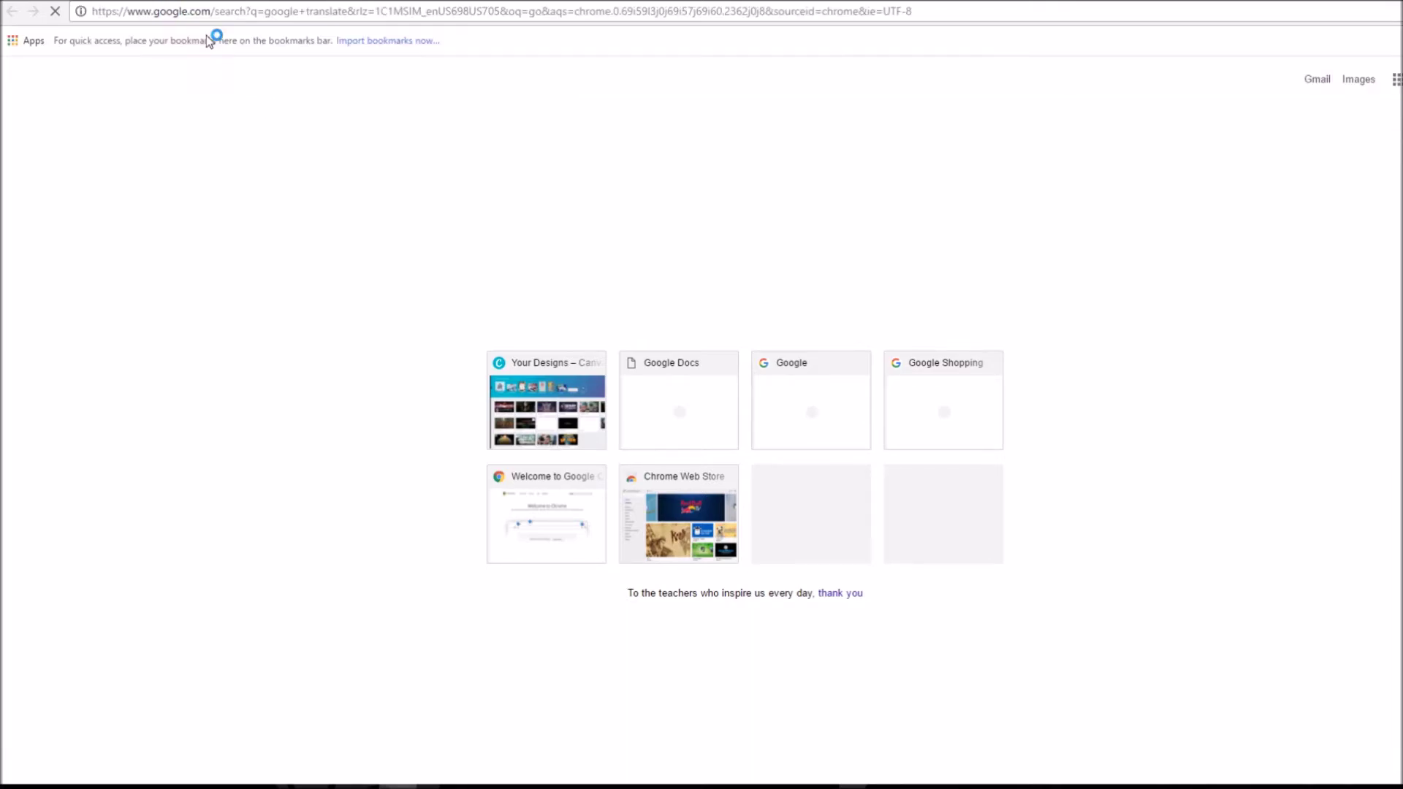
pyautogui.click(207, 245)
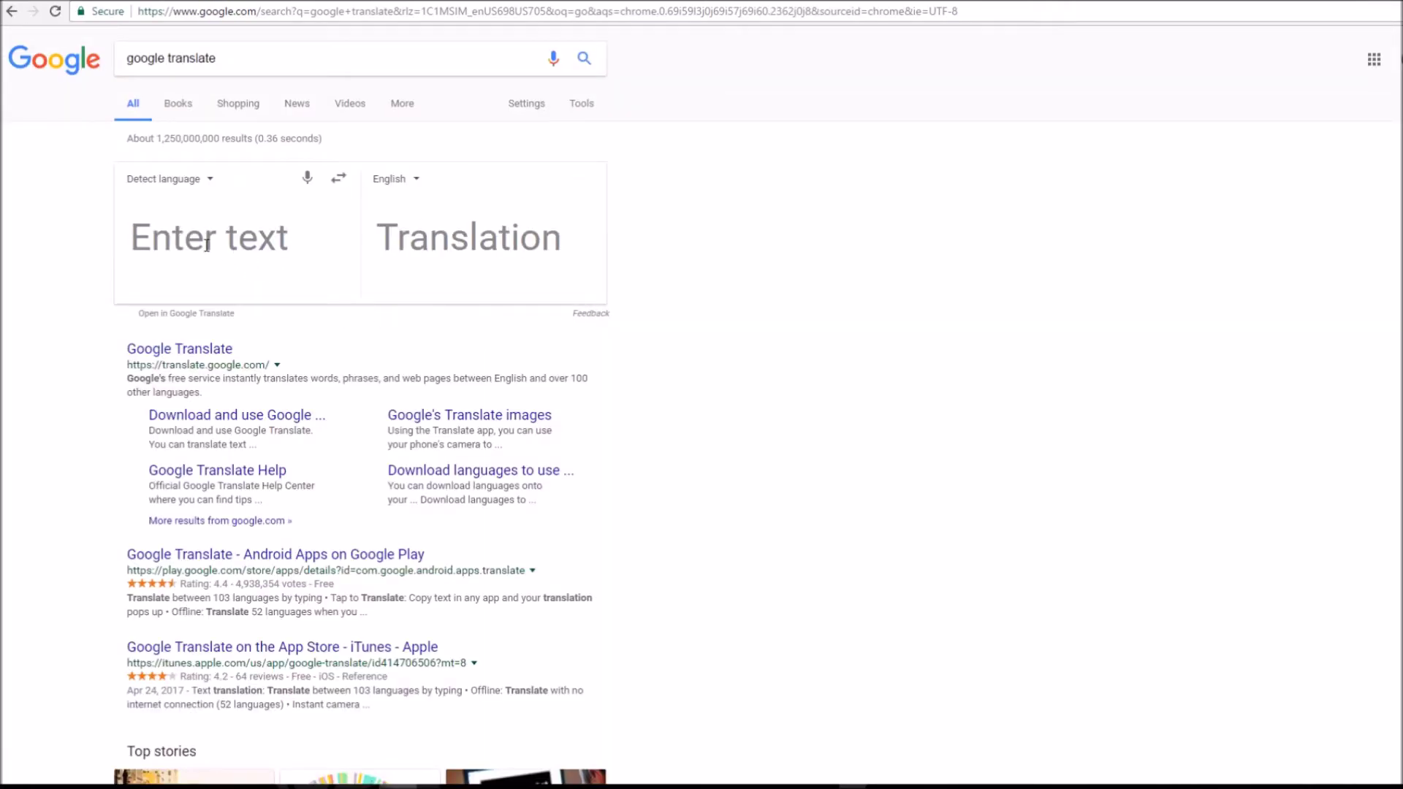
pyautogui.hotkey('ctrl', 'v')
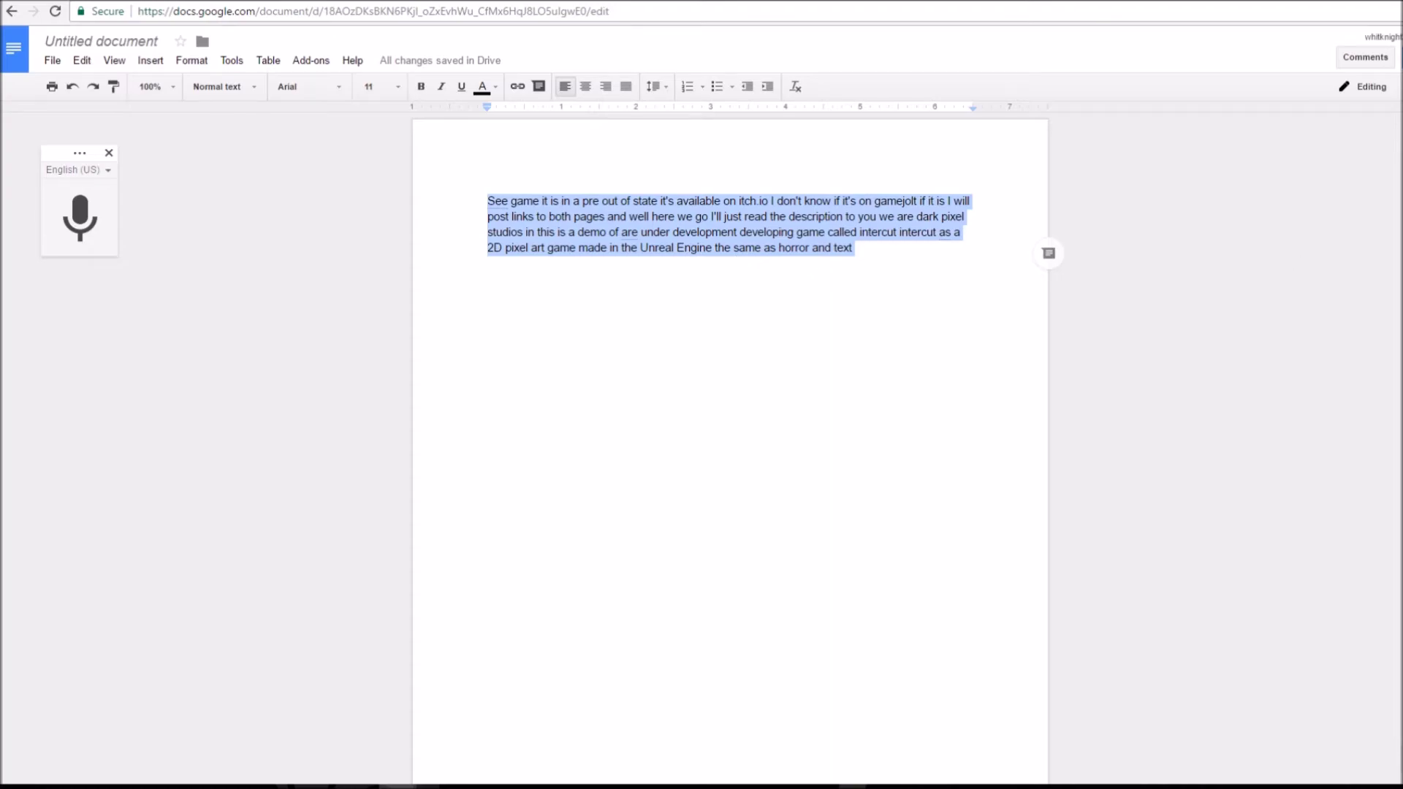
# Step: Switch to the YouTube Video Manager, open the English (Automatic) subtitles of "Intercut - A Let's Look @", and briefly play the preview
pyautogui.click(360, 787)
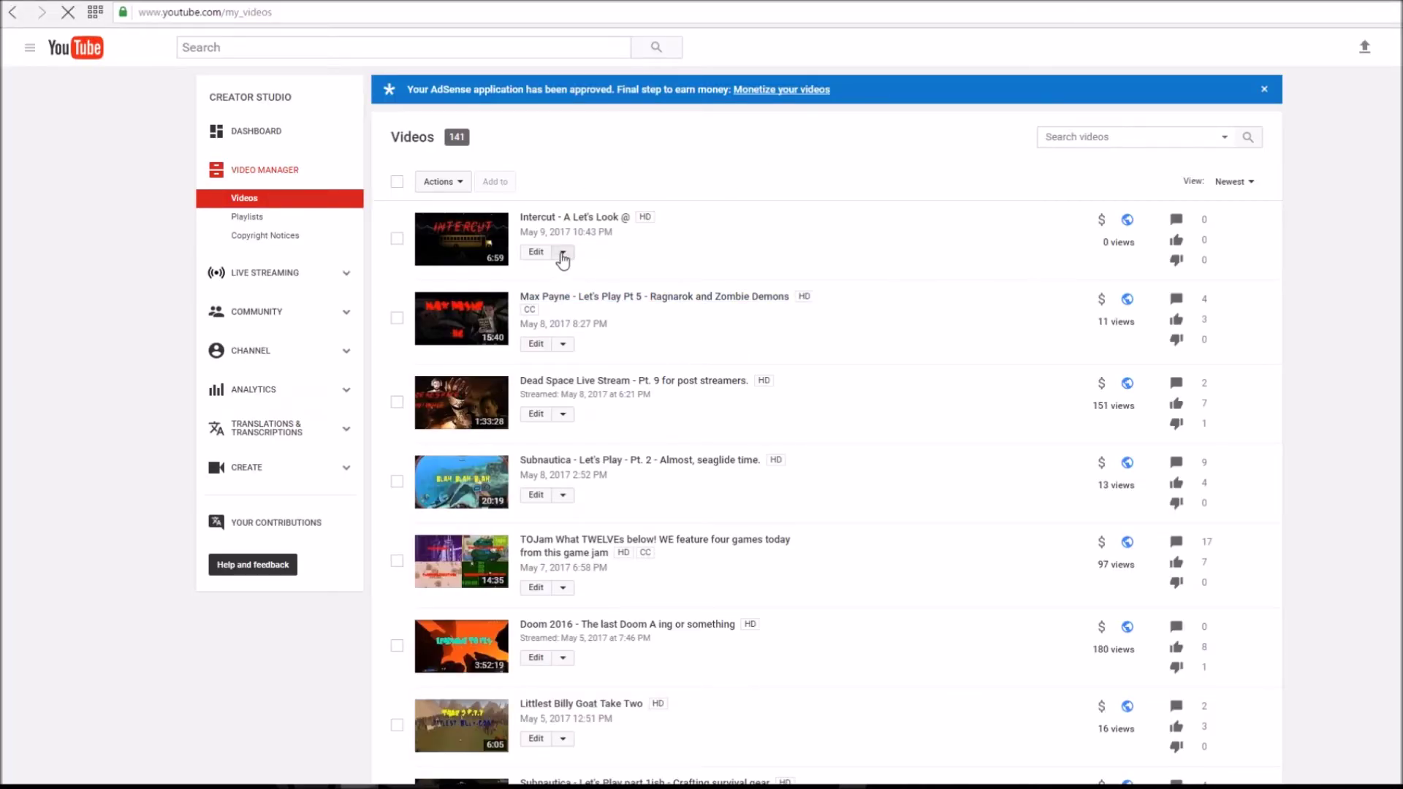
pyautogui.click(563, 254)
pyautogui.click(585, 371)
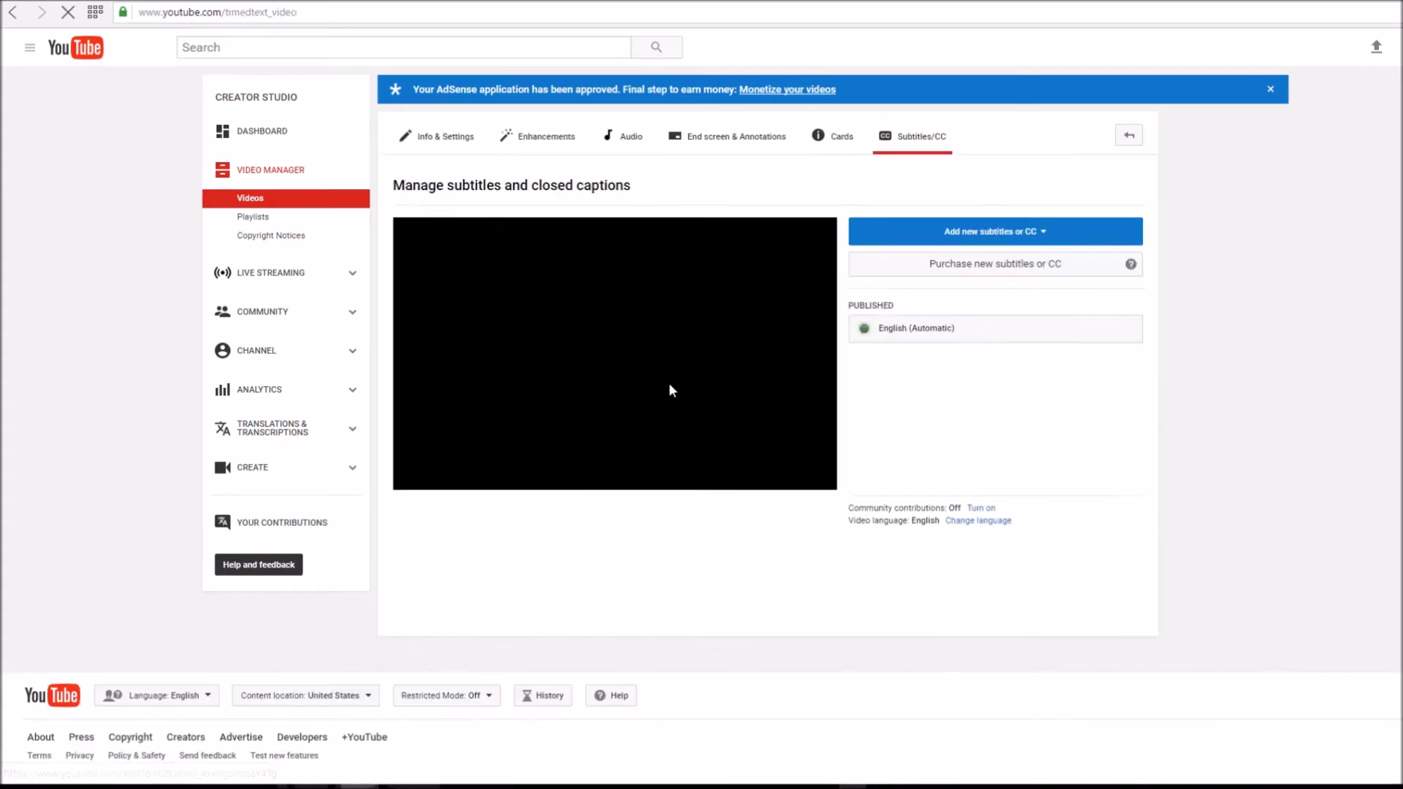
pyautogui.click(947, 335)
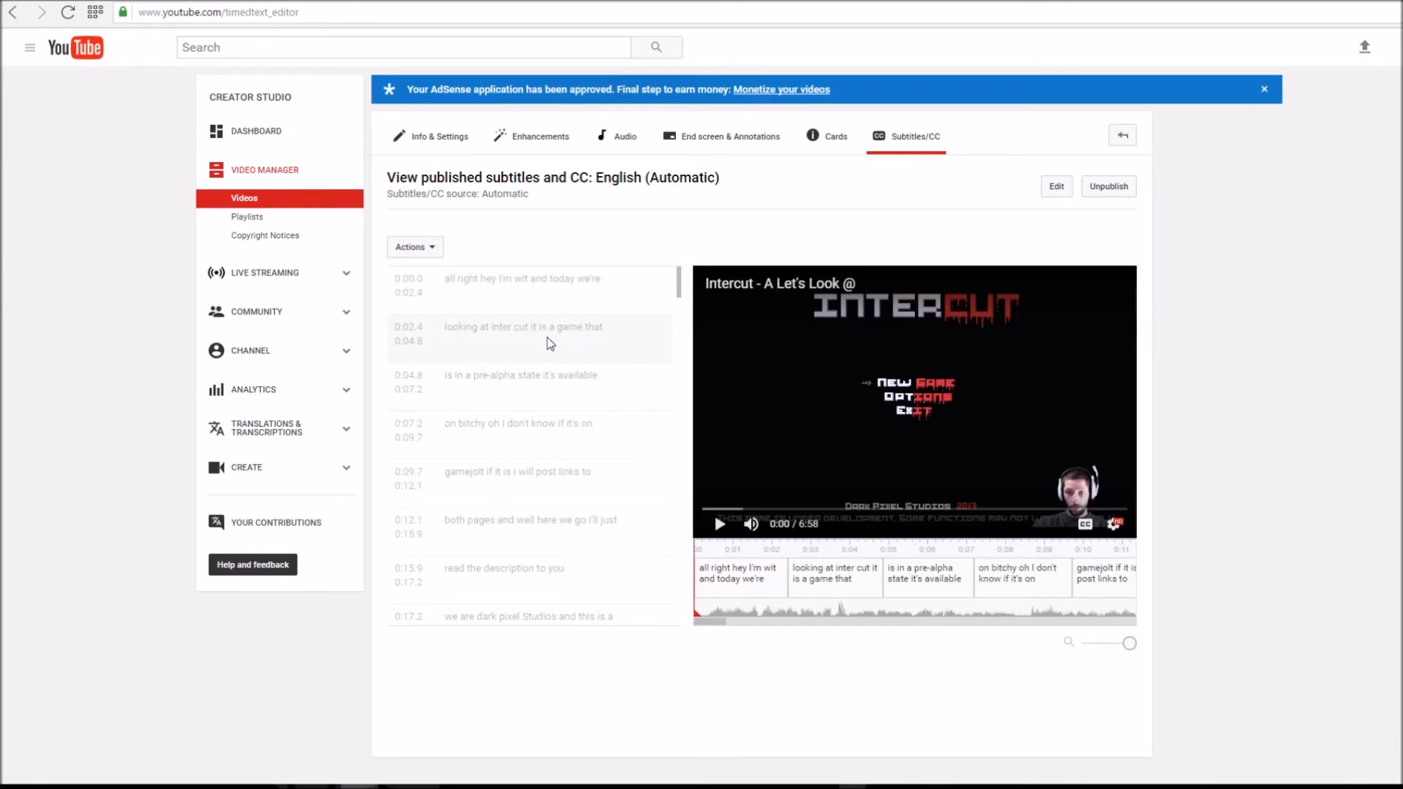
pyautogui.press('space')
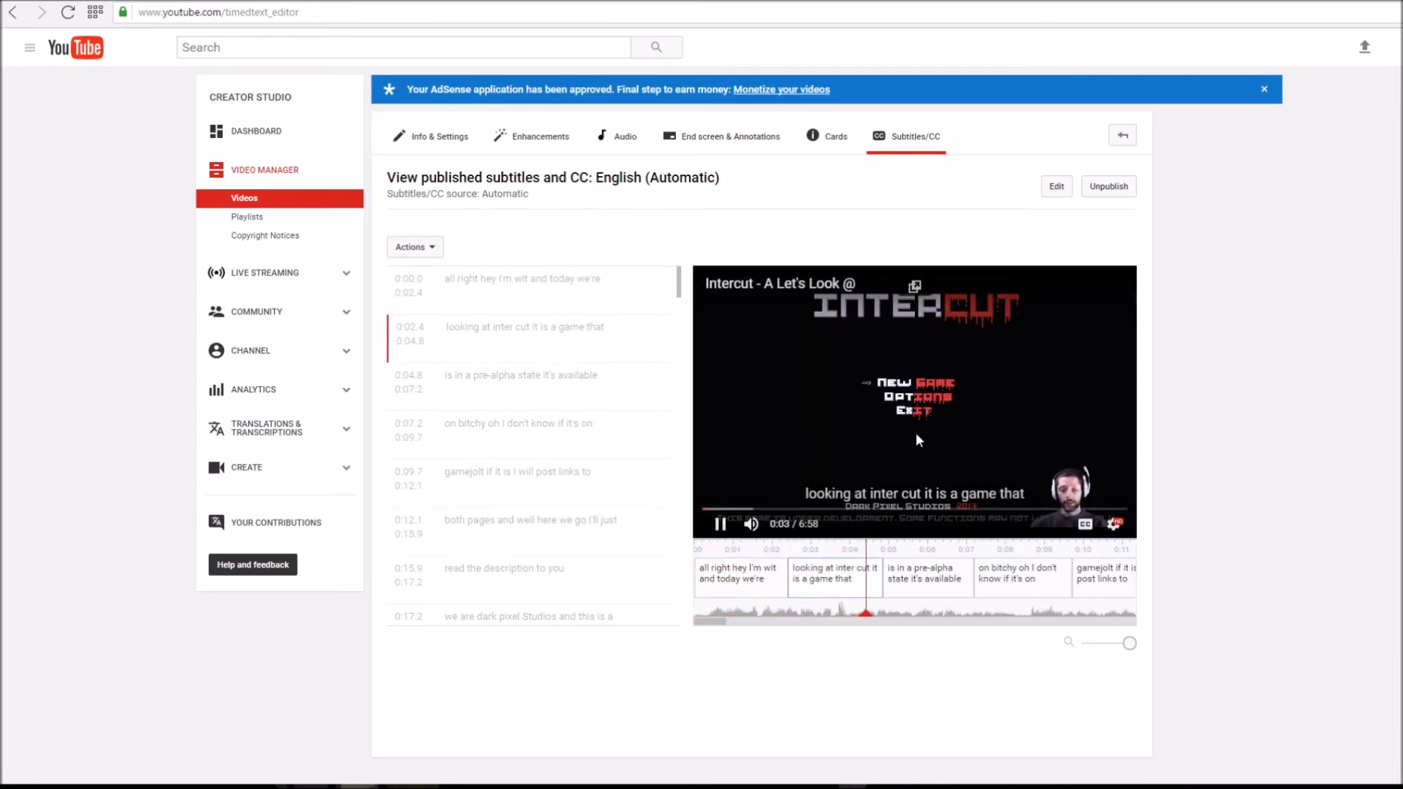
pyautogui.press('space')
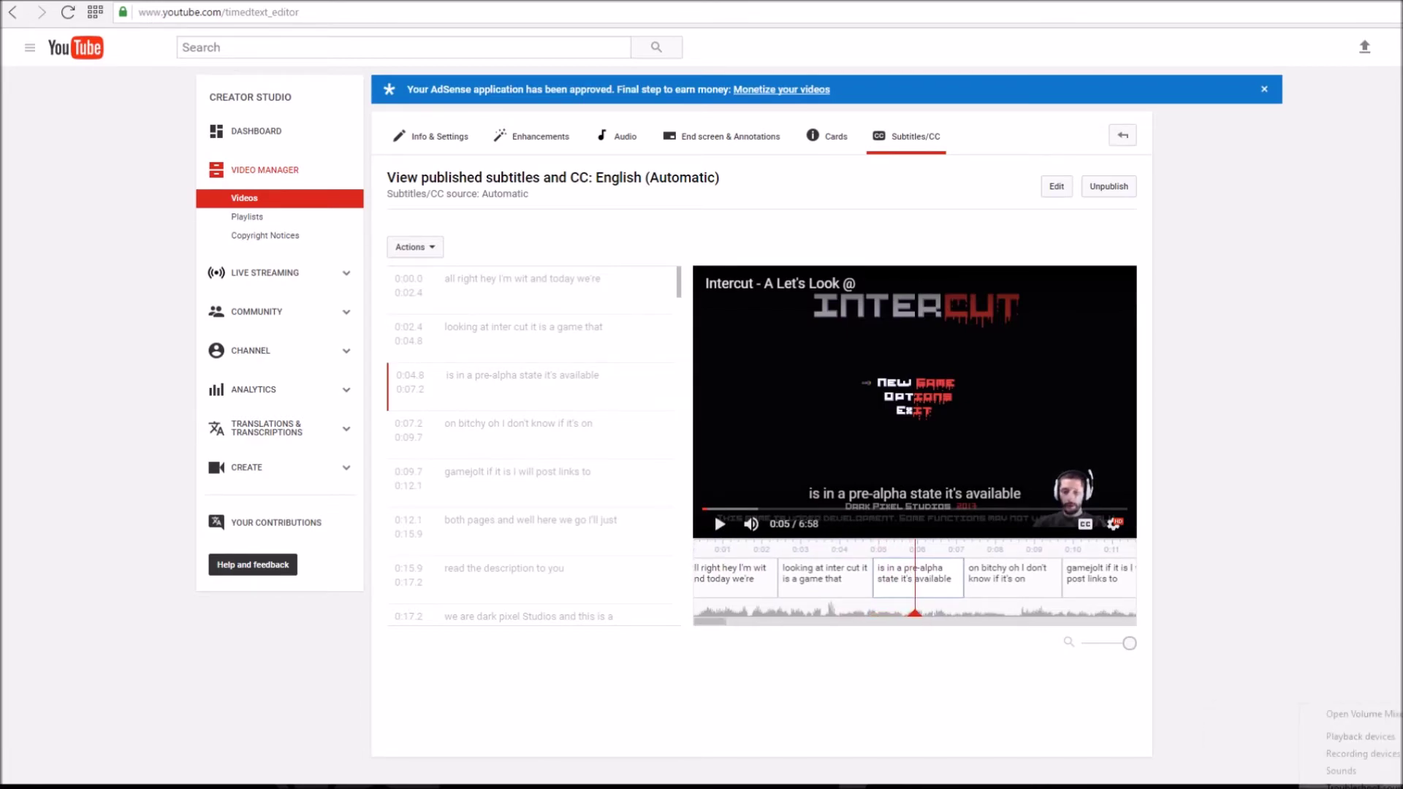
# Step: Set the Sound Blaster Z Speakers as the default playback device and resume the subtitle preview video
pyautogui.click(1359, 754)
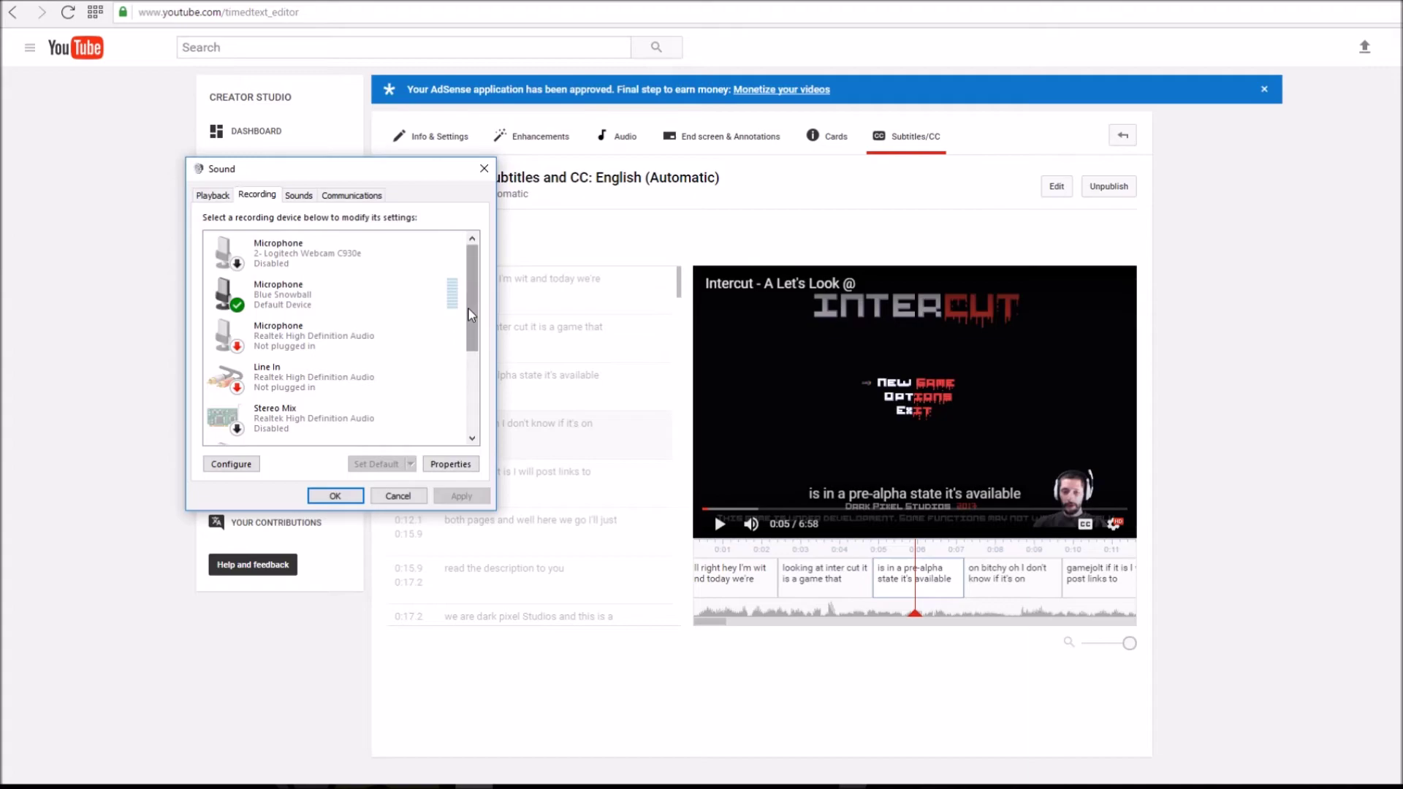
pyautogui.click(217, 196)
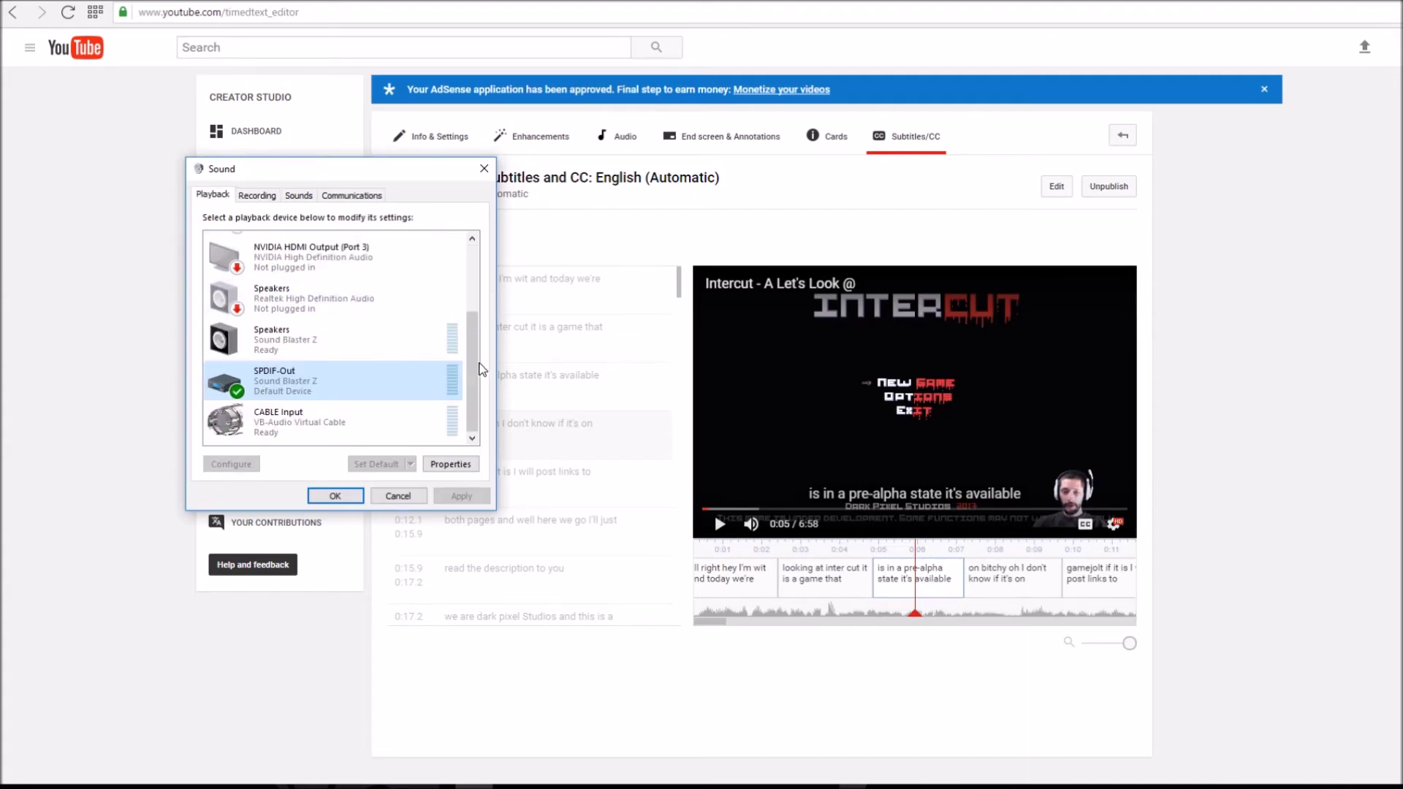
pyautogui.click(272, 338)
pyautogui.click(388, 466)
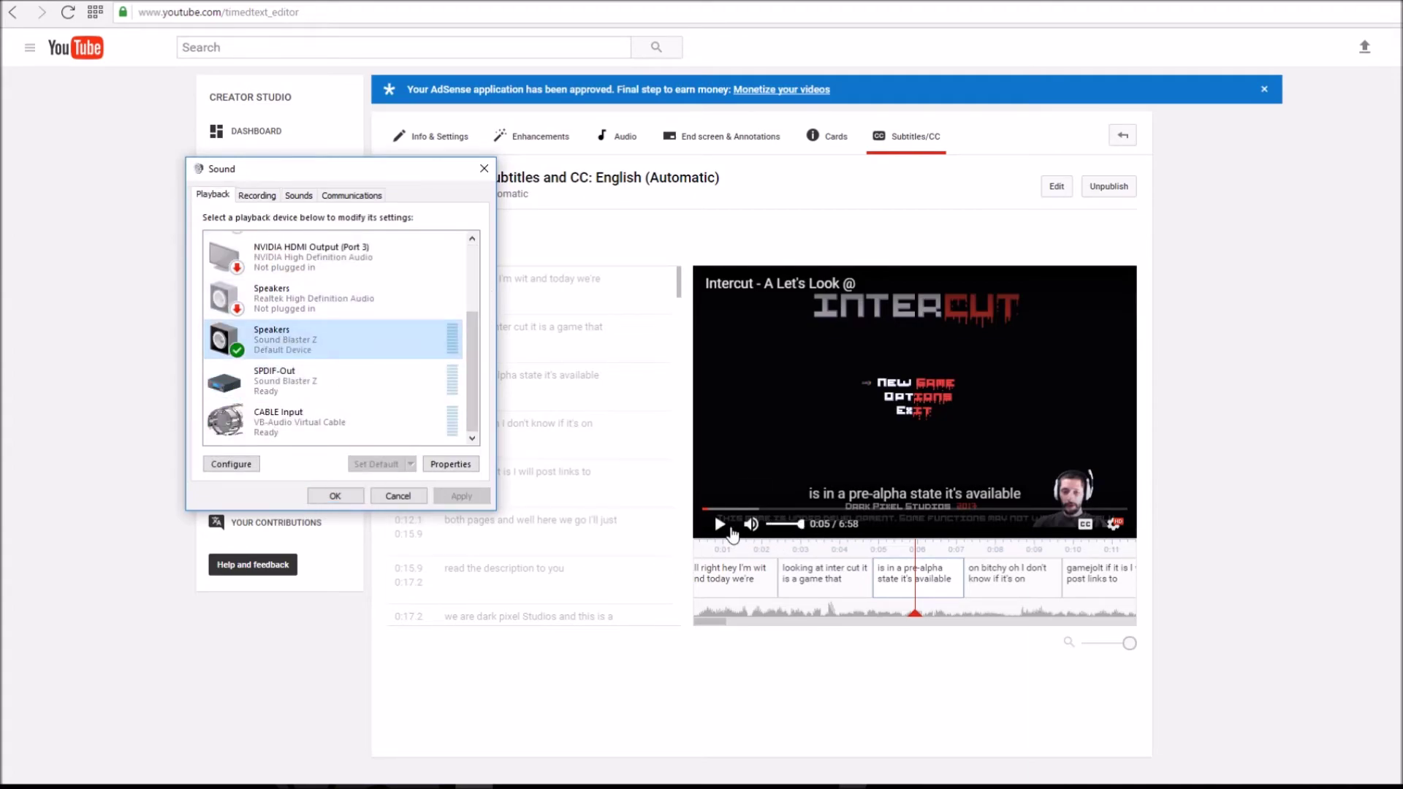
pyautogui.click(731, 530)
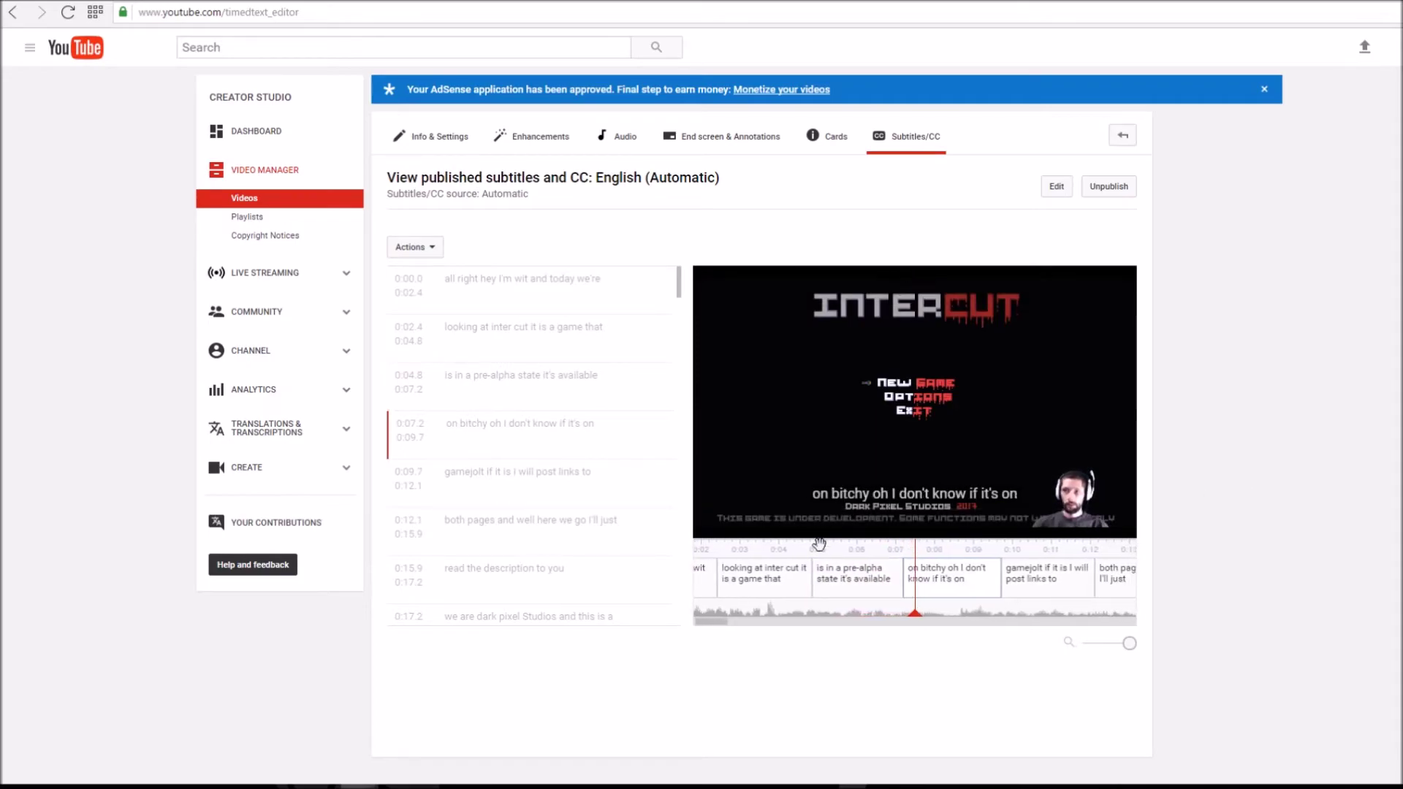
pyautogui.click(433, 278)
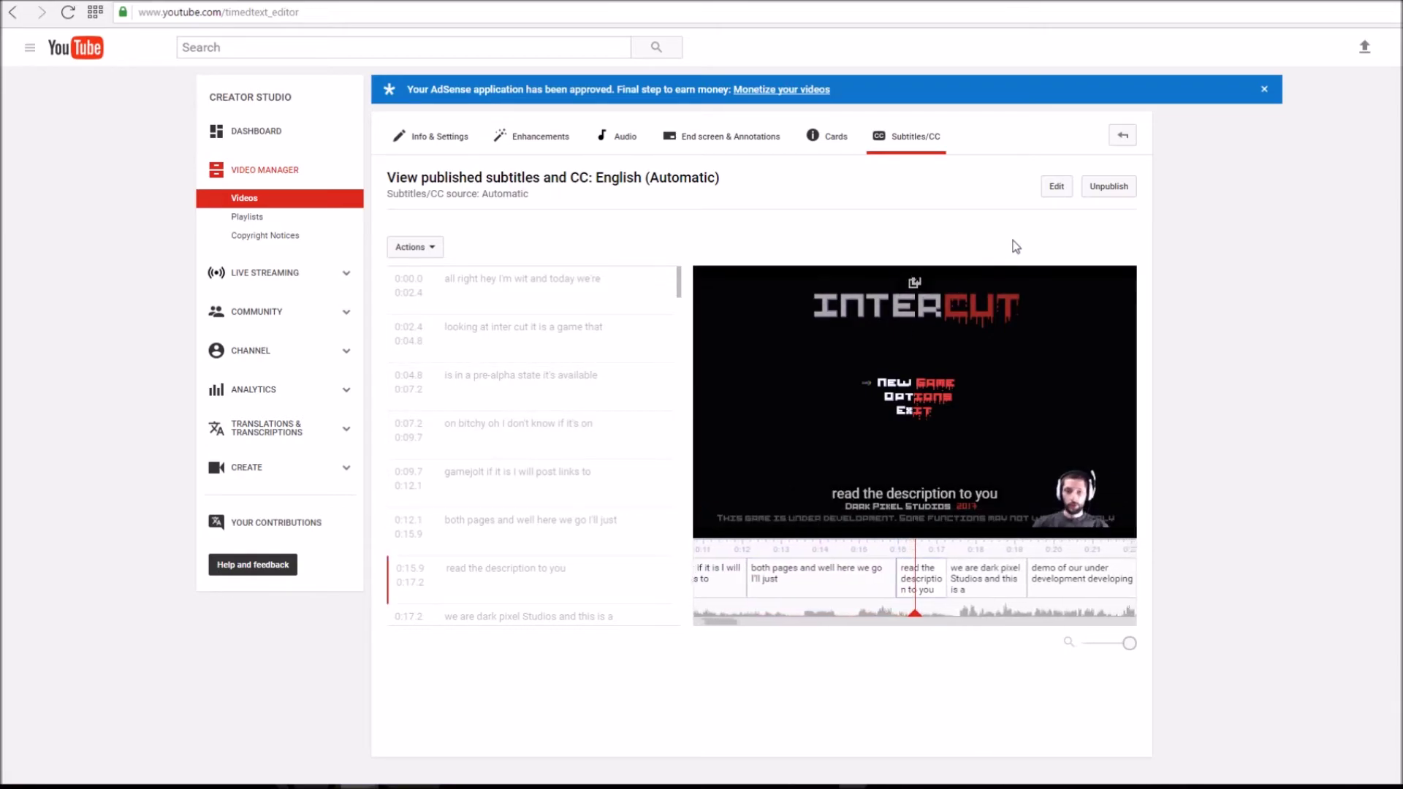
# Step: Download the automatic English subtitles in .sbv format and open the downloaded captions file in Notepad
pyautogui.click(414, 249)
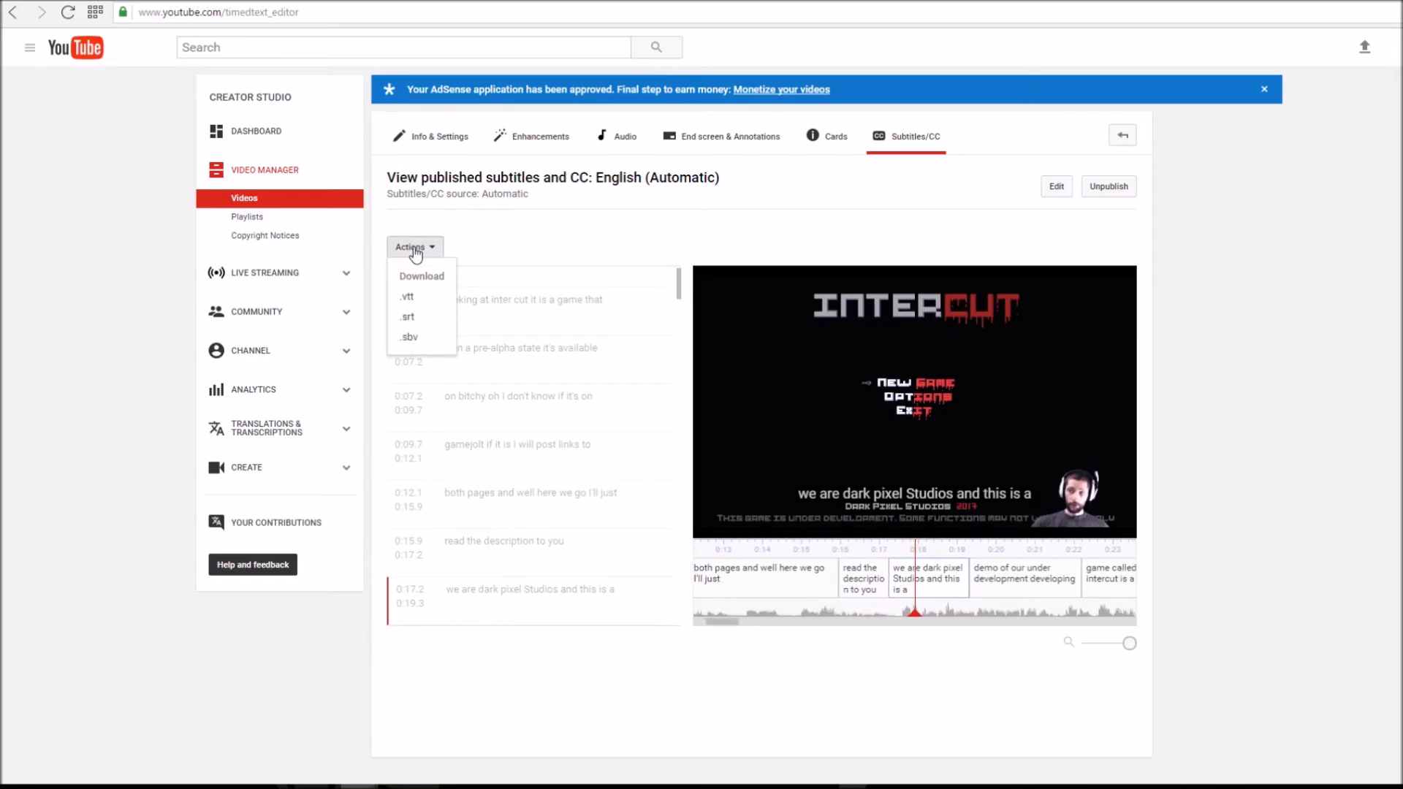
pyautogui.click(411, 338)
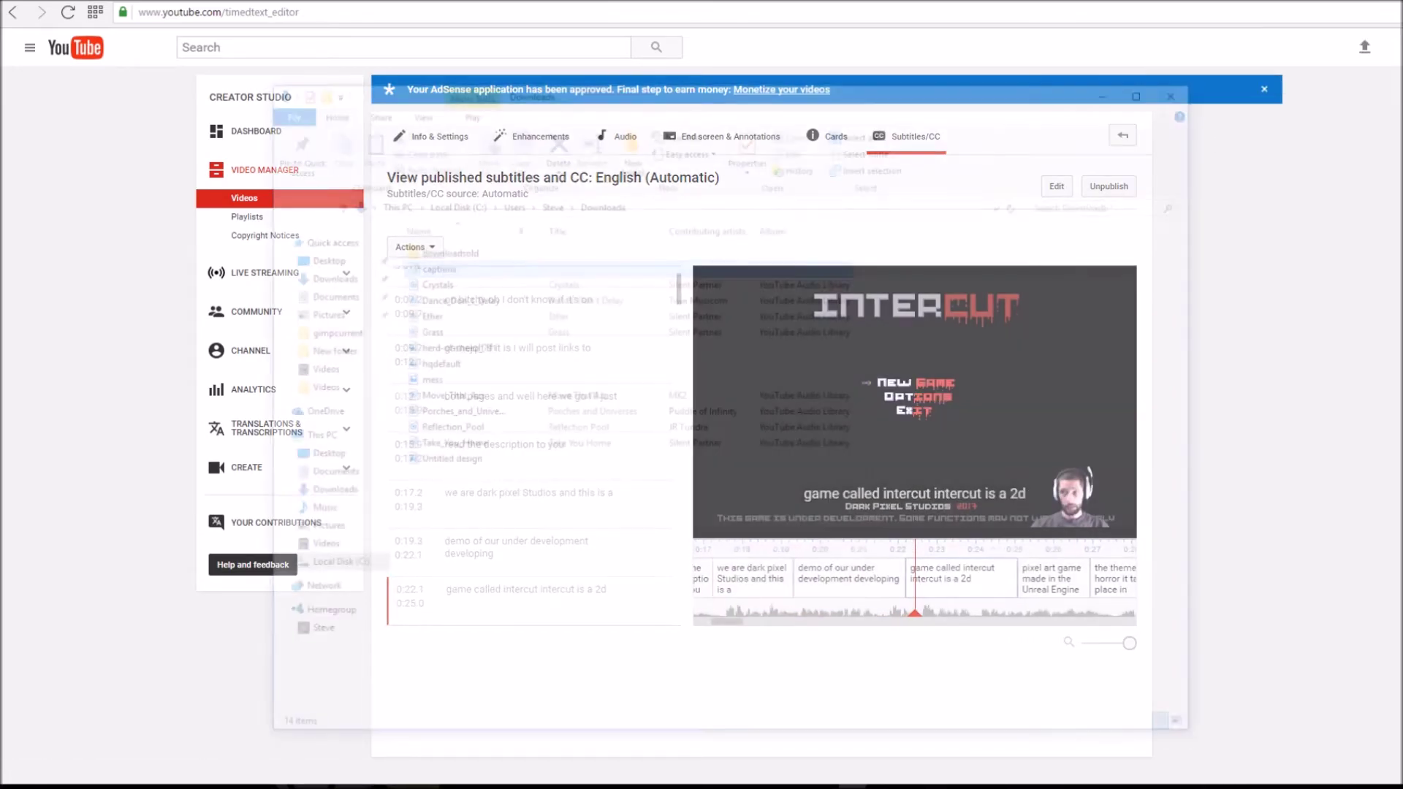
pyautogui.doubleClick(432, 265)
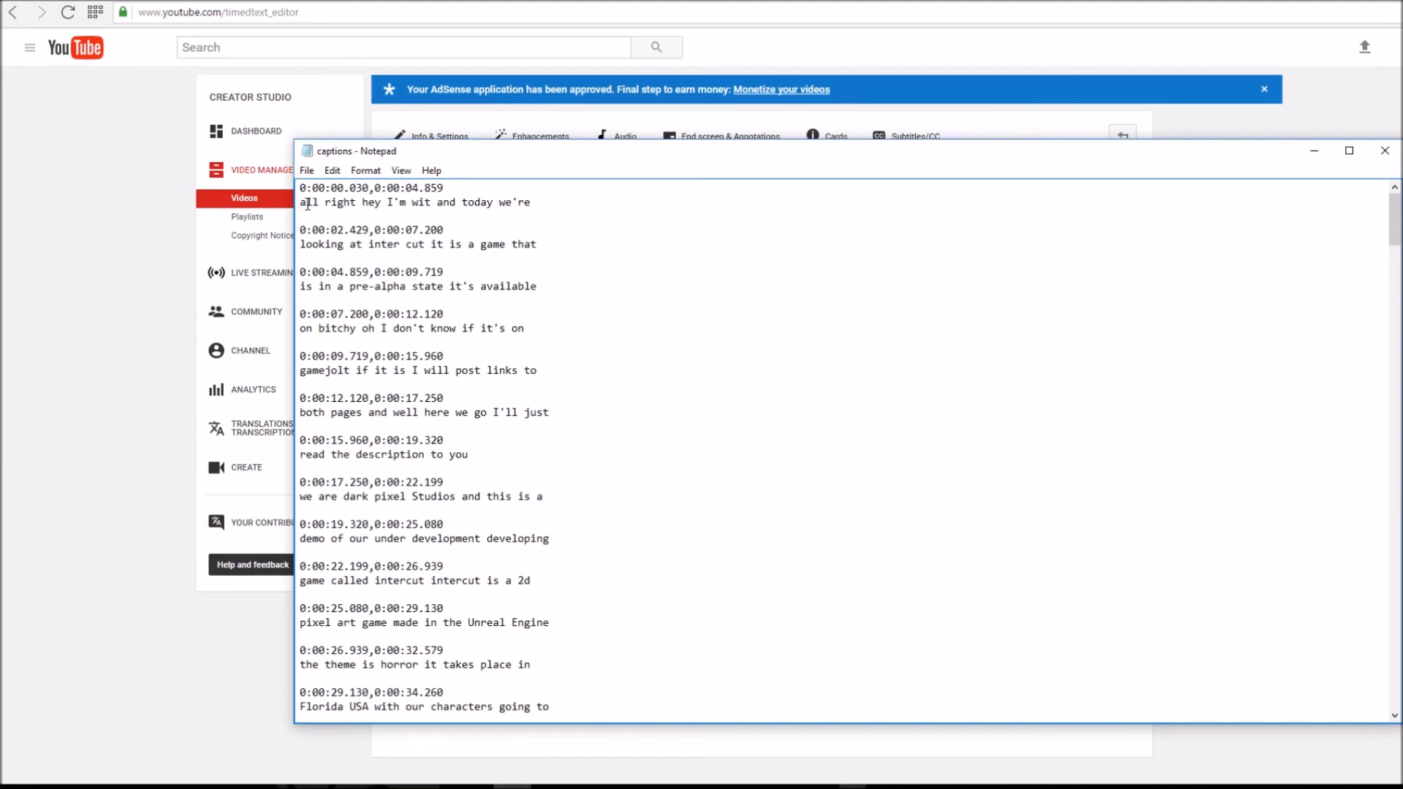
# Step: Highlight the first two caption text lines in turn to examine the timed caption format, and close the file
pyautogui.moveTo(300, 203); pyautogui.dragTo(531, 207)
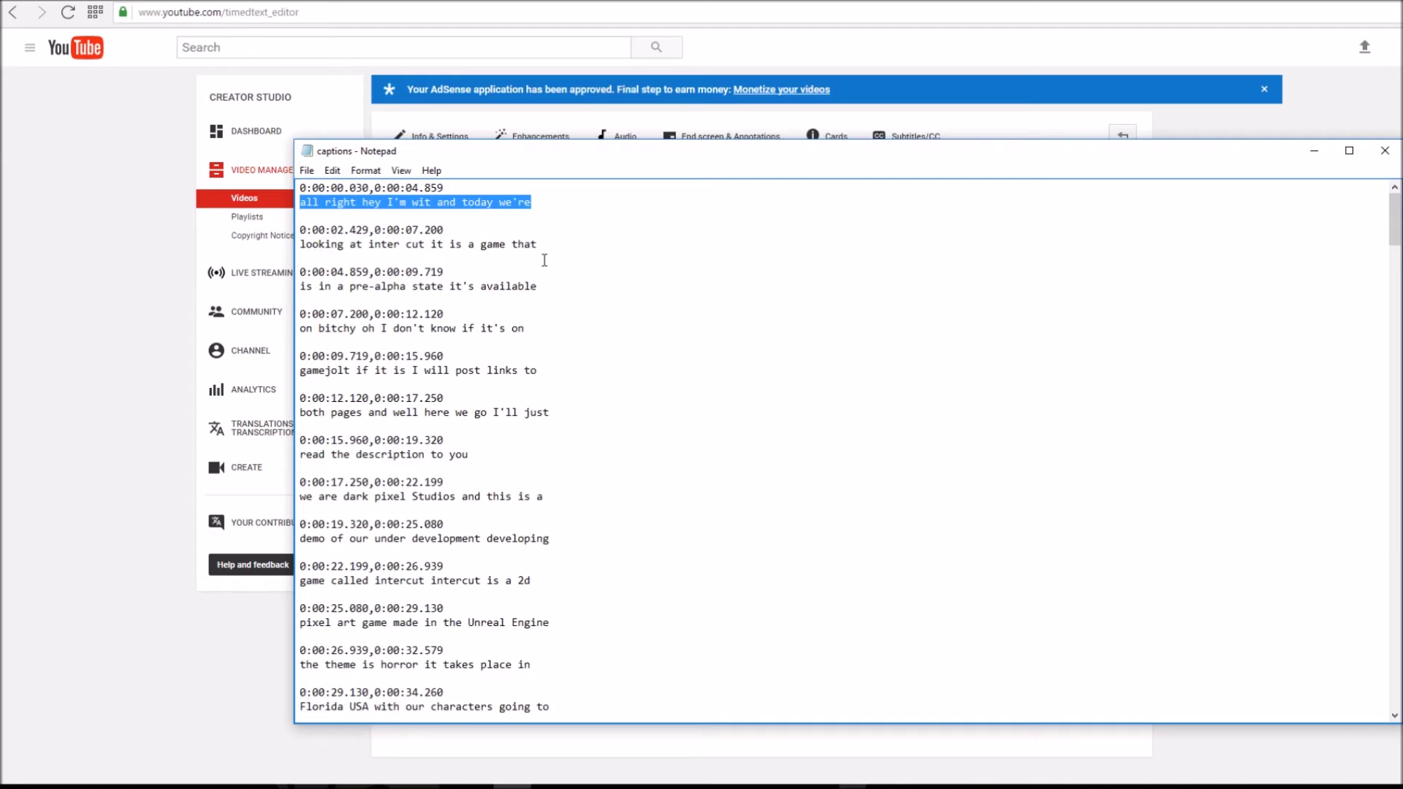
pyautogui.click(537, 245)
pyautogui.keyDown('shift'); pyautogui.click(301, 246); pyautogui.keyUp('shift')
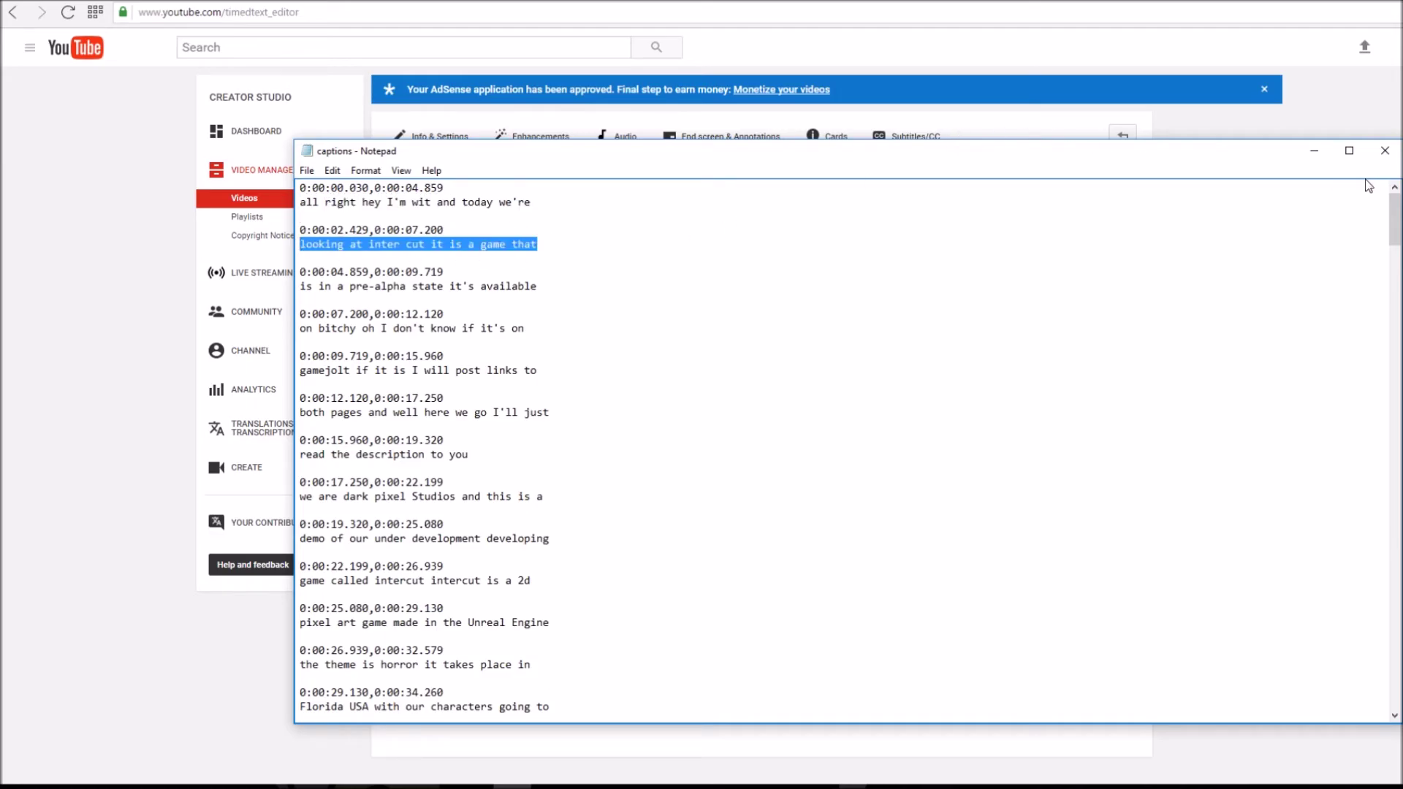
pyautogui.click(1385, 150)
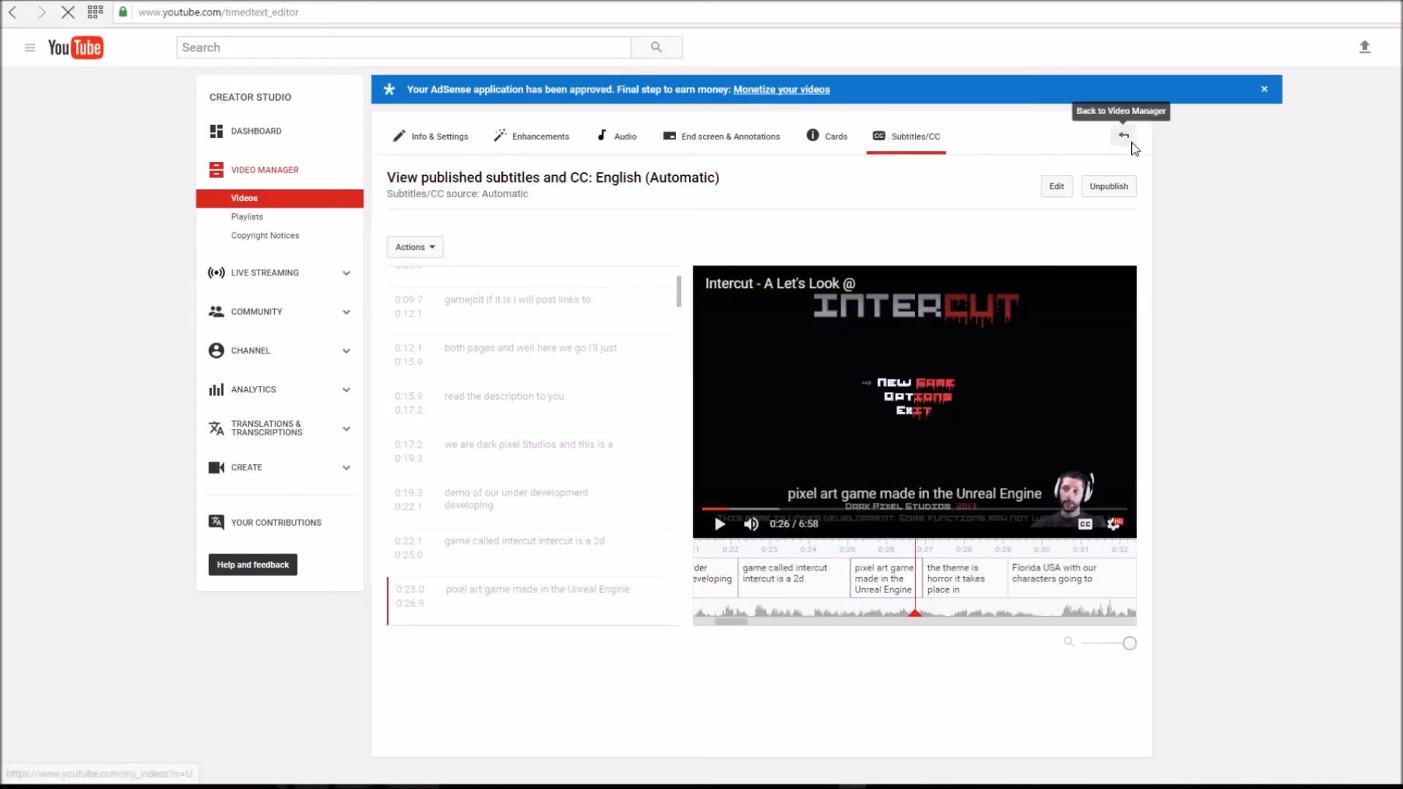
# Step: Return to the YouTube Video Manager's video list and switch to the Intercut video in Movies & TV
pyautogui.click(1121, 131)
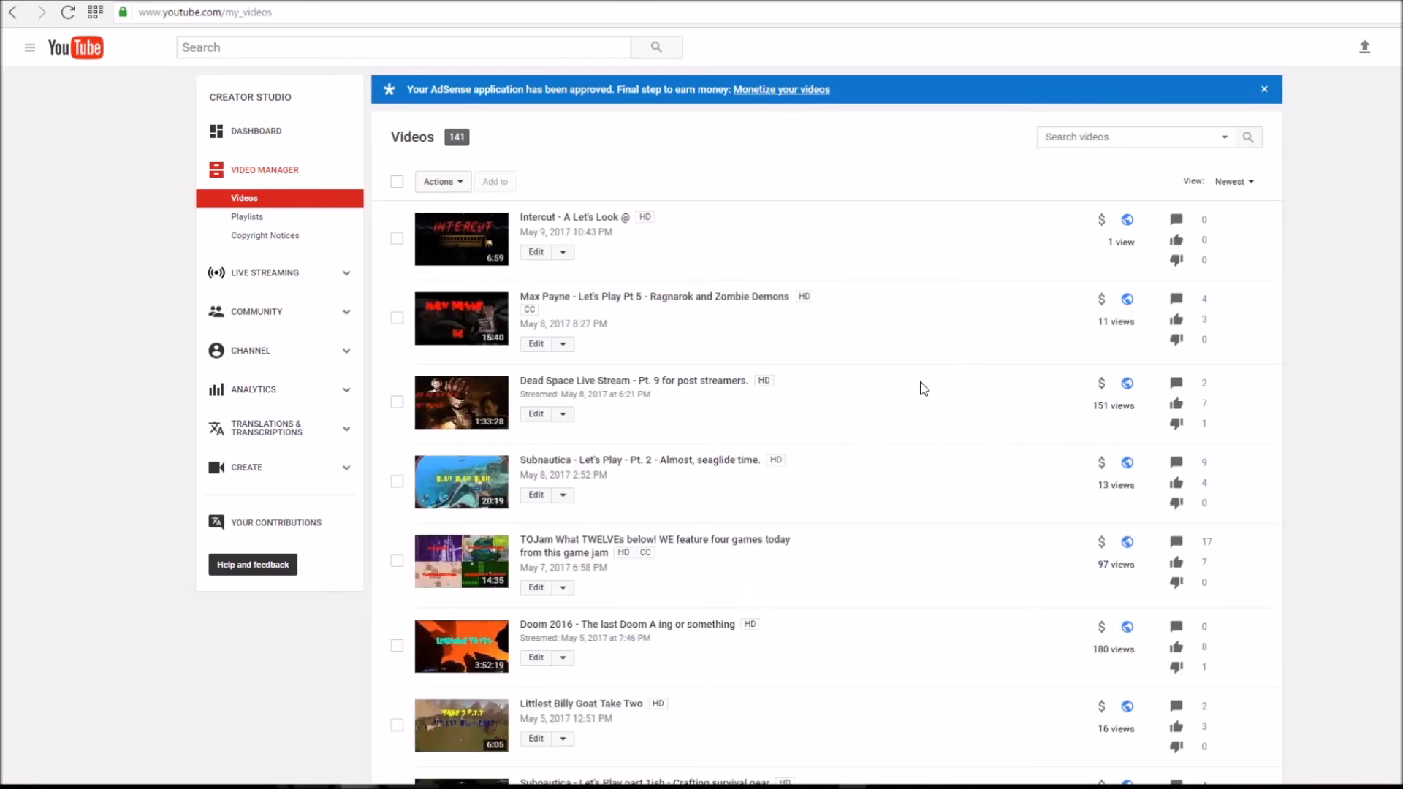
pyautogui.click(437, 787)
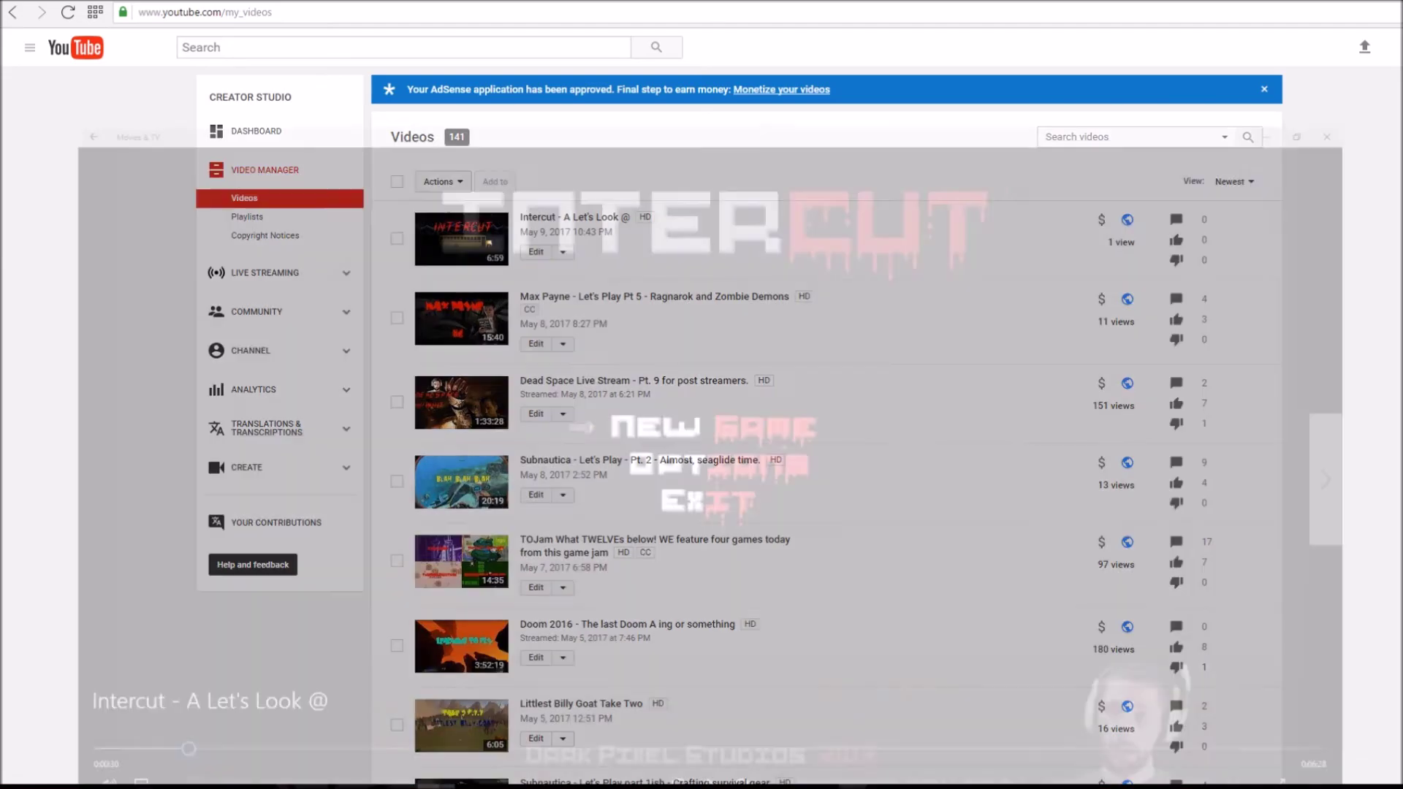